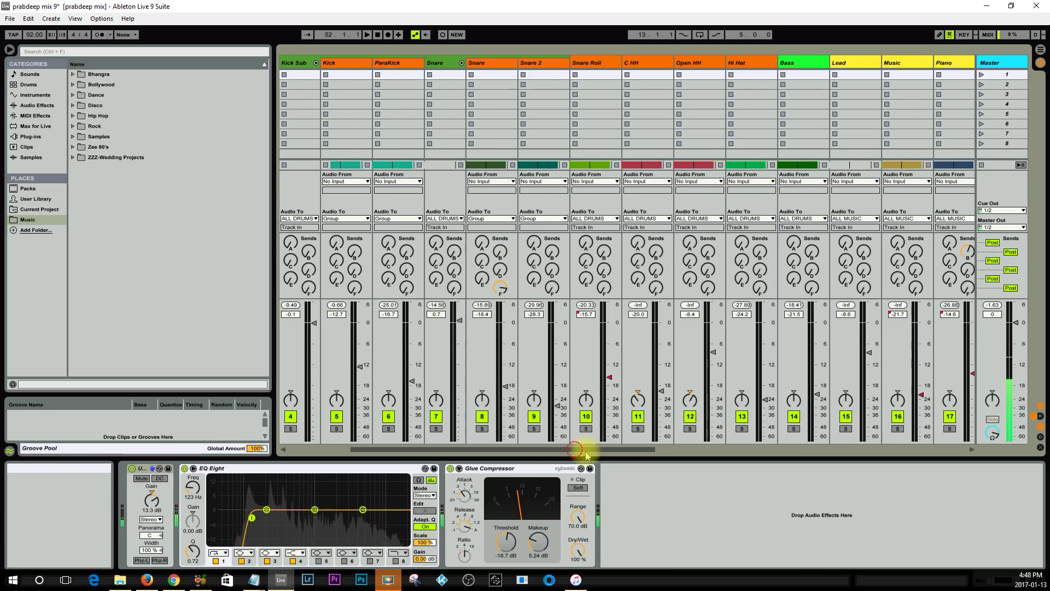
Step: Scroll the mixer to show the SUB MASTER's NLS Buss chain, then the Hi Hat track's effects
{"action": "left_click_drag", "start_coordinate": [651, 450], "coordinate": [900, 485]}
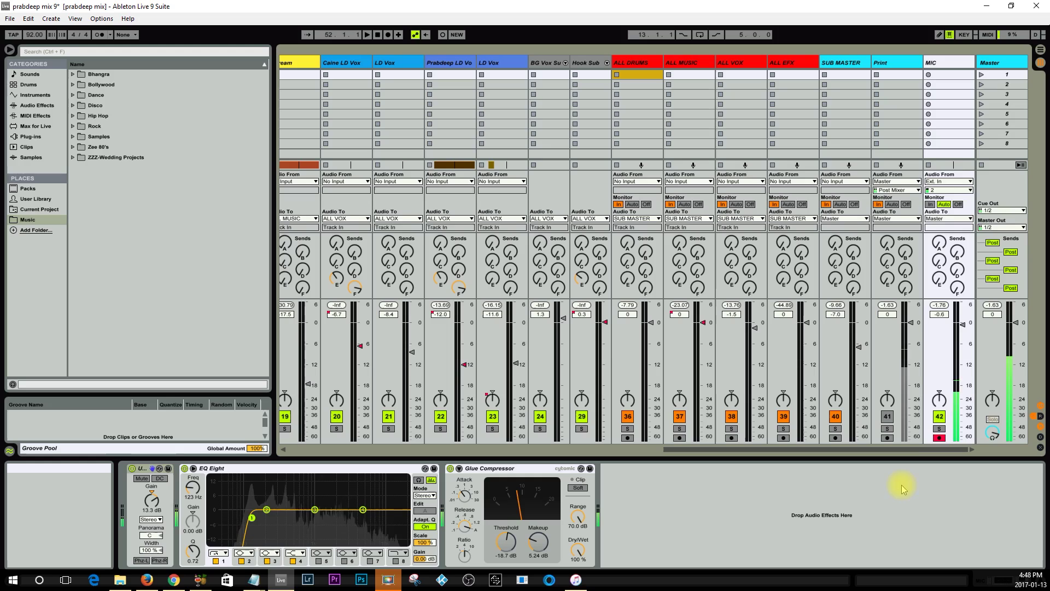
{"action": "left_click", "coordinate": [849, 66]}
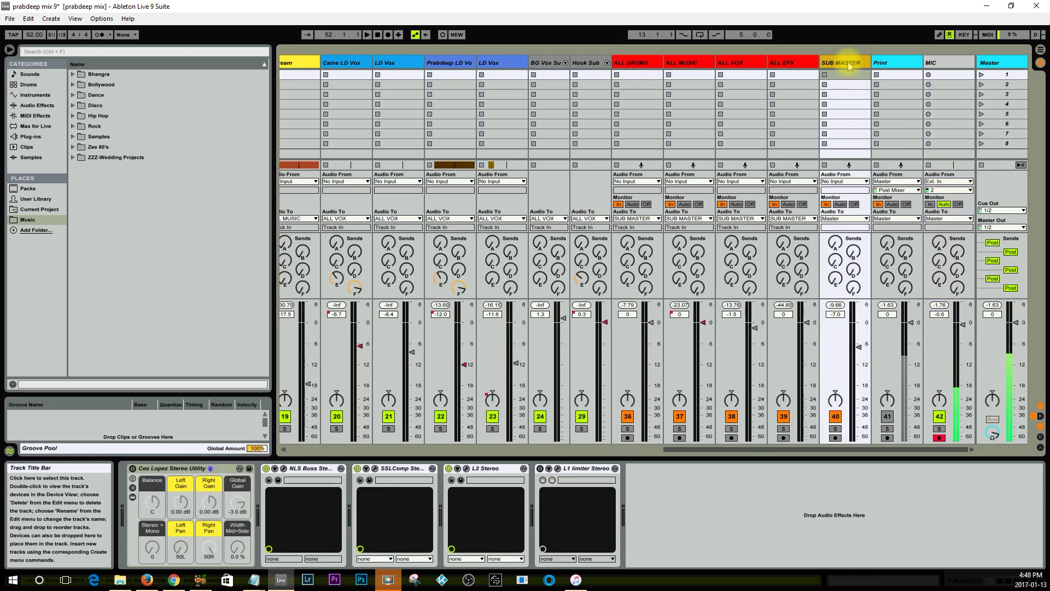
{"action": "left_click_drag", "start_coordinate": [751, 448], "coordinate": [389, 450]}
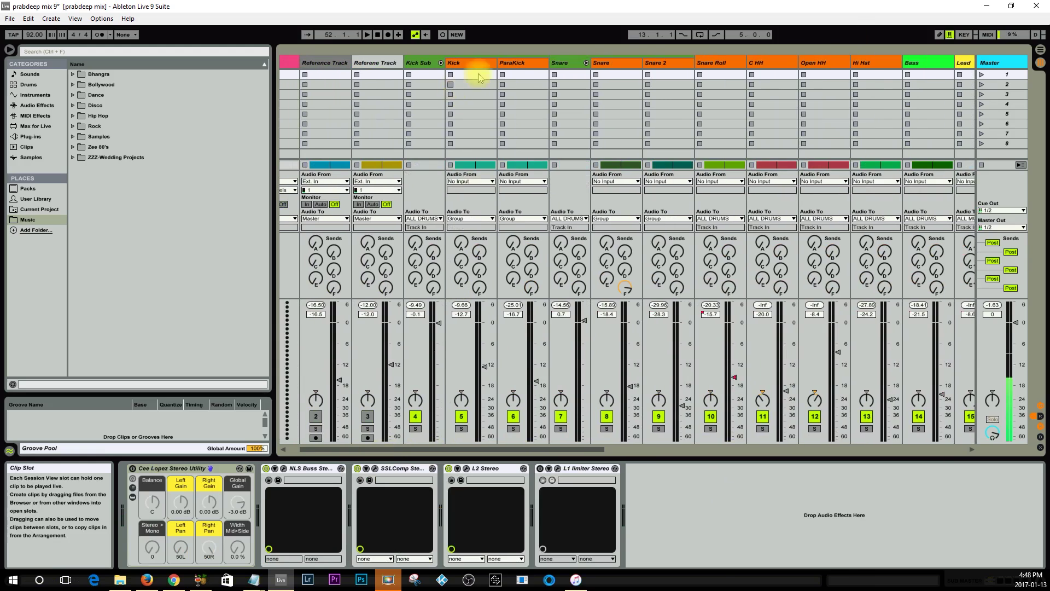
{"action": "left_click", "coordinate": [870, 63]}
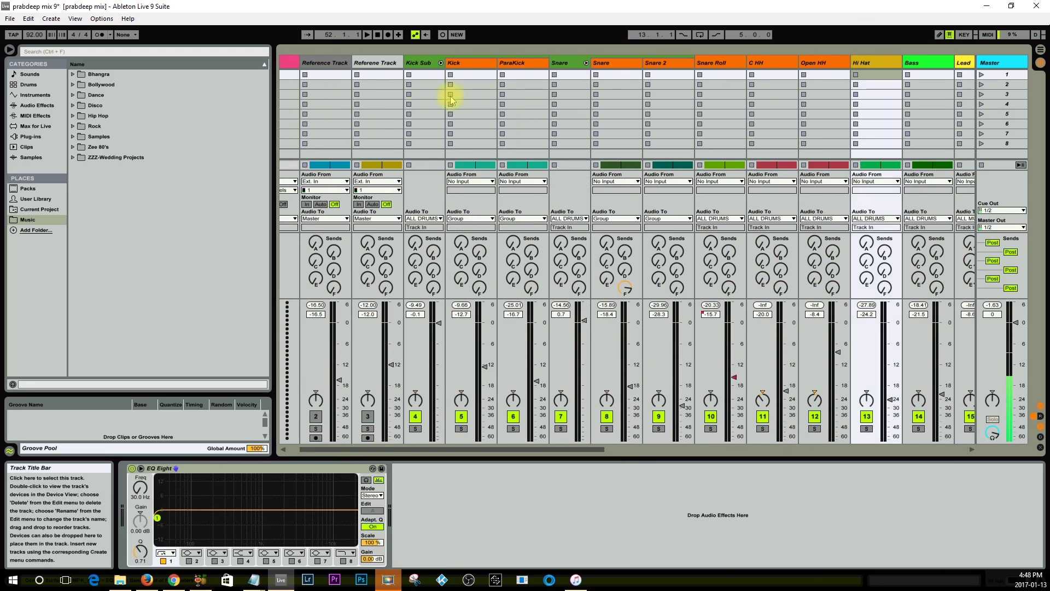
Step: Inspect the Kick Sub, Bass and ALL MUSIC device chains in the mixer
{"action": "left_click", "coordinate": [425, 64]}
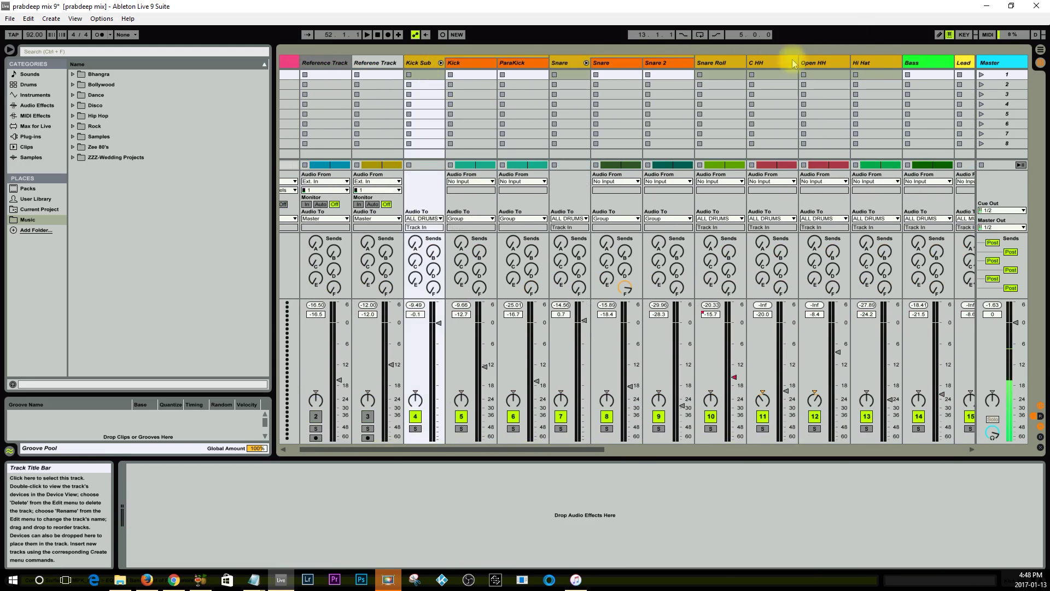
{"action": "left_click", "coordinate": [923, 62]}
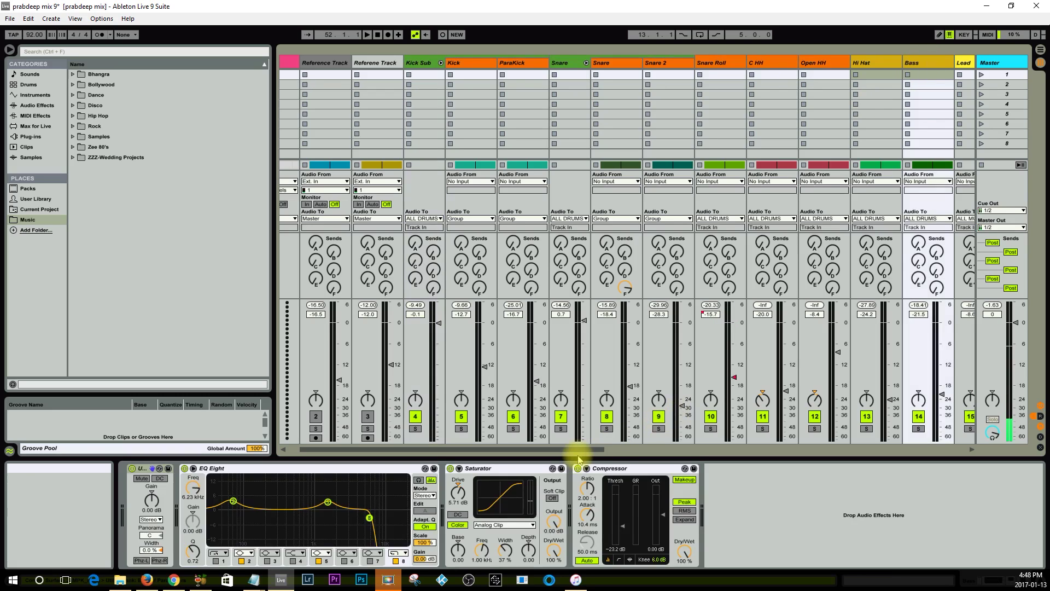
{"action": "left_click_drag", "start_coordinate": [579, 450], "coordinate": [890, 370]}
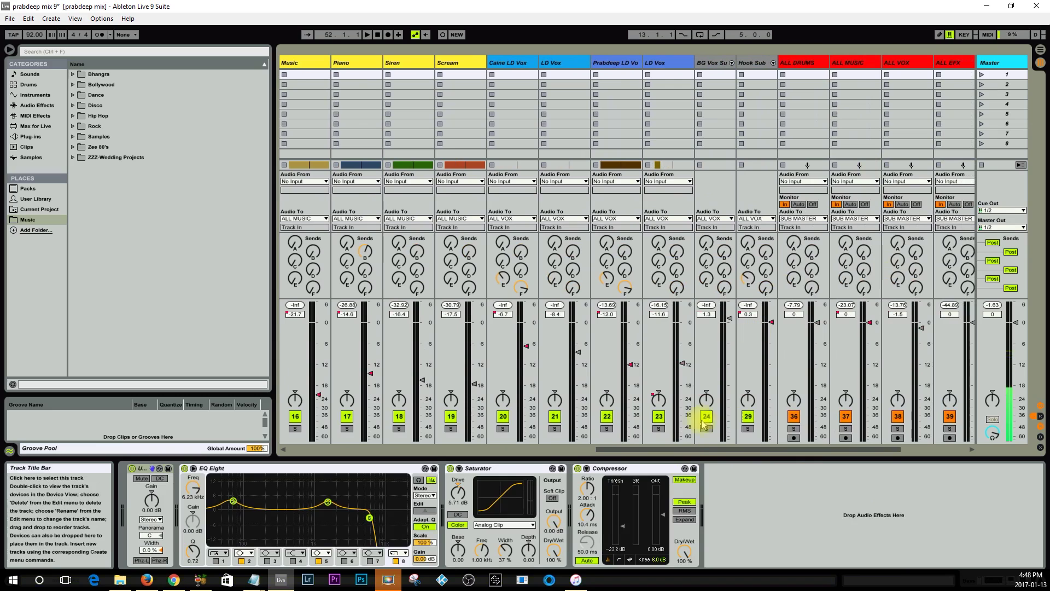
{"action": "left_click_drag", "start_coordinate": [674, 453], "coordinate": [567, 454]}
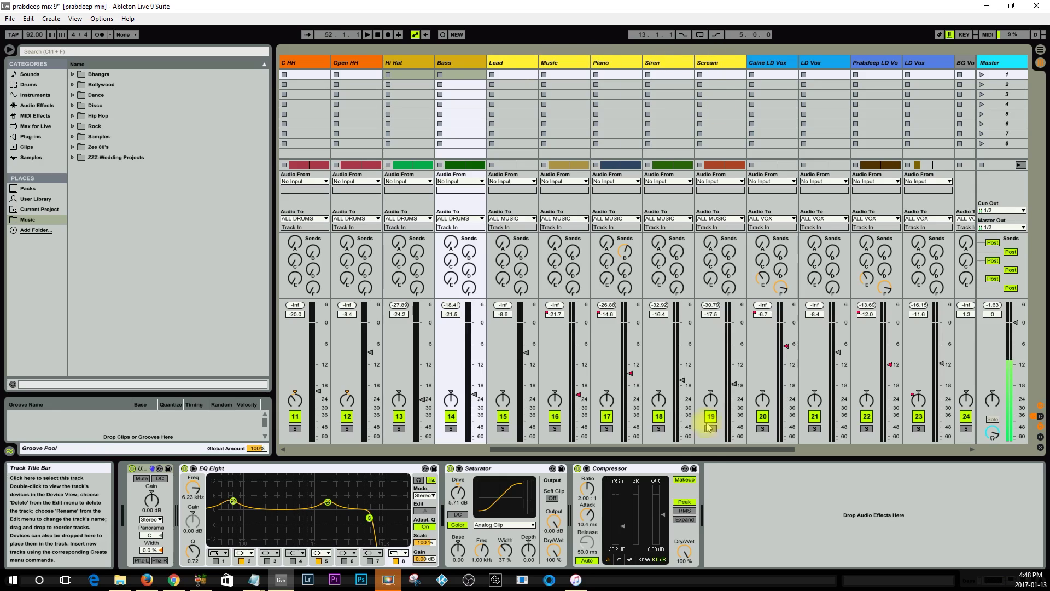
{"action": "left_click_drag", "start_coordinate": [670, 451], "coordinate": [788, 452]}
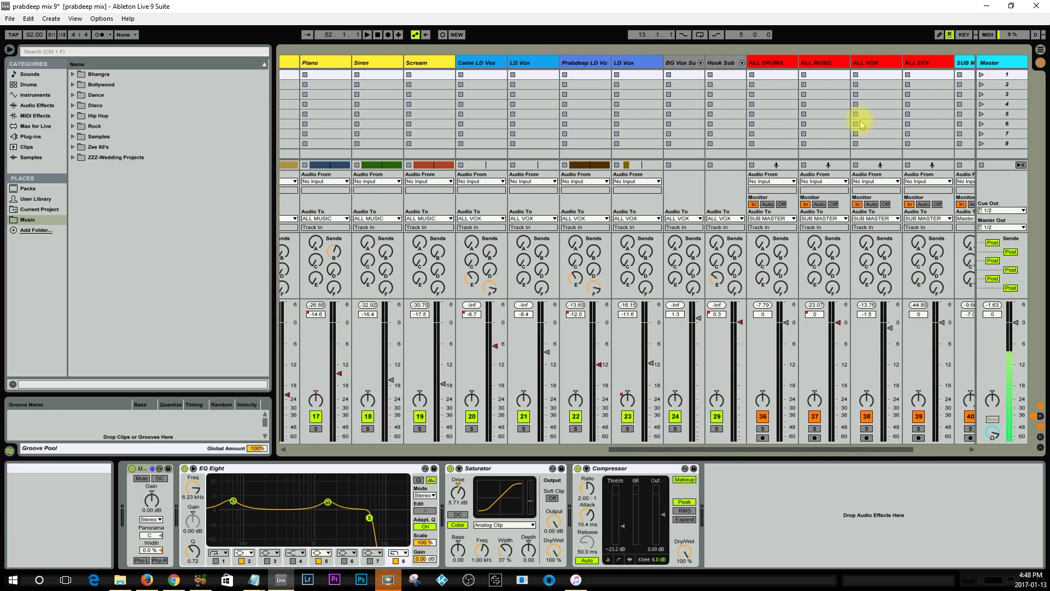
{"action": "left_click", "coordinate": [823, 74]}
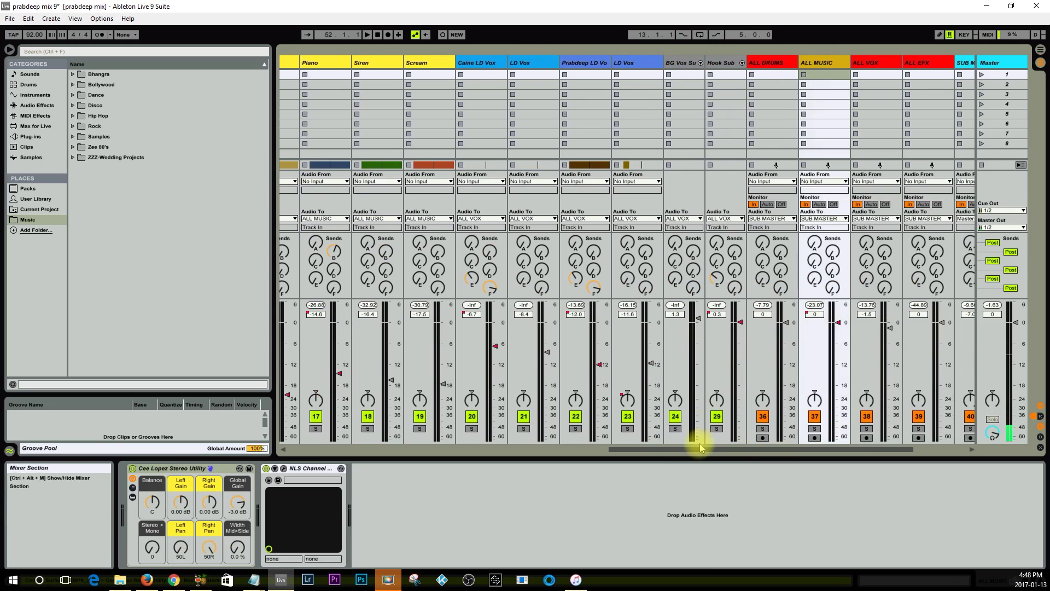
Step: Check the ALL VOX NLS Channel chain, then the ALL EFX bus's Stereo Utility-only chain
{"action": "left_click_drag", "start_coordinate": [698, 449], "coordinate": [647, 452]}
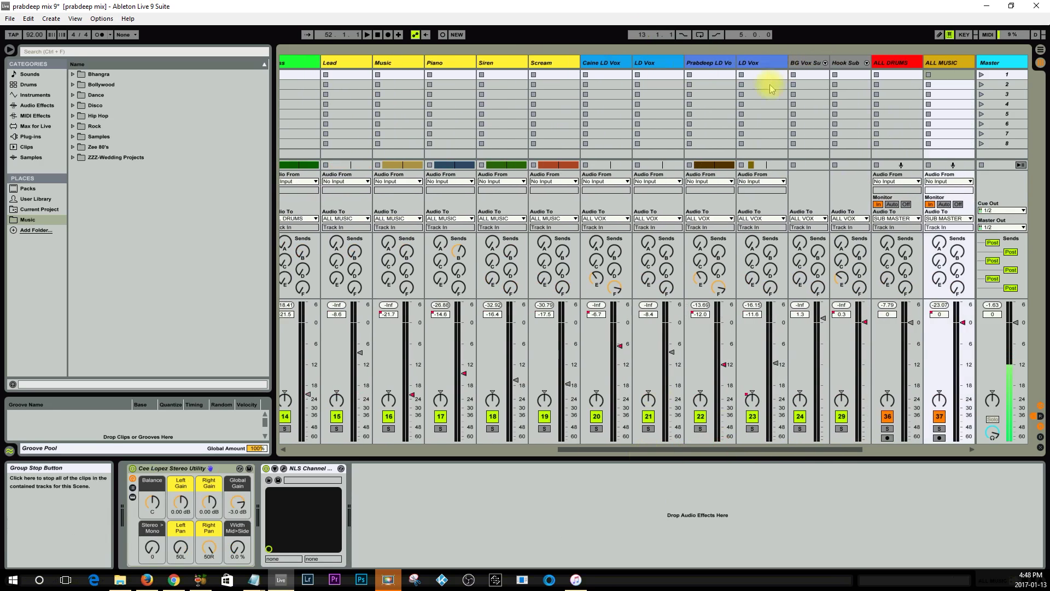
{"action": "left_click_drag", "start_coordinate": [730, 450], "coordinate": [844, 461]}
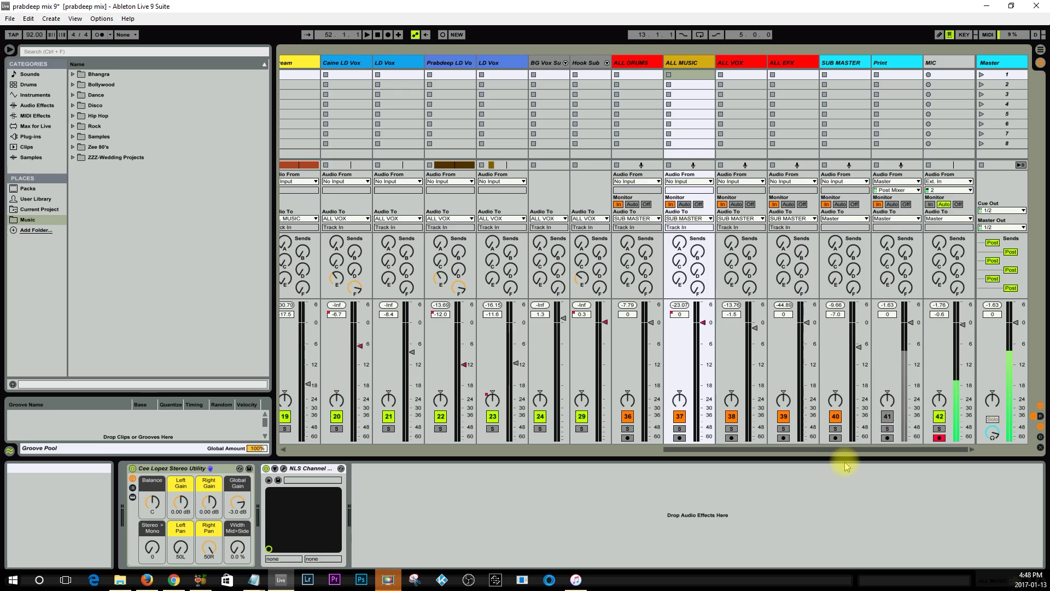
{"action": "left_click", "coordinate": [738, 64]}
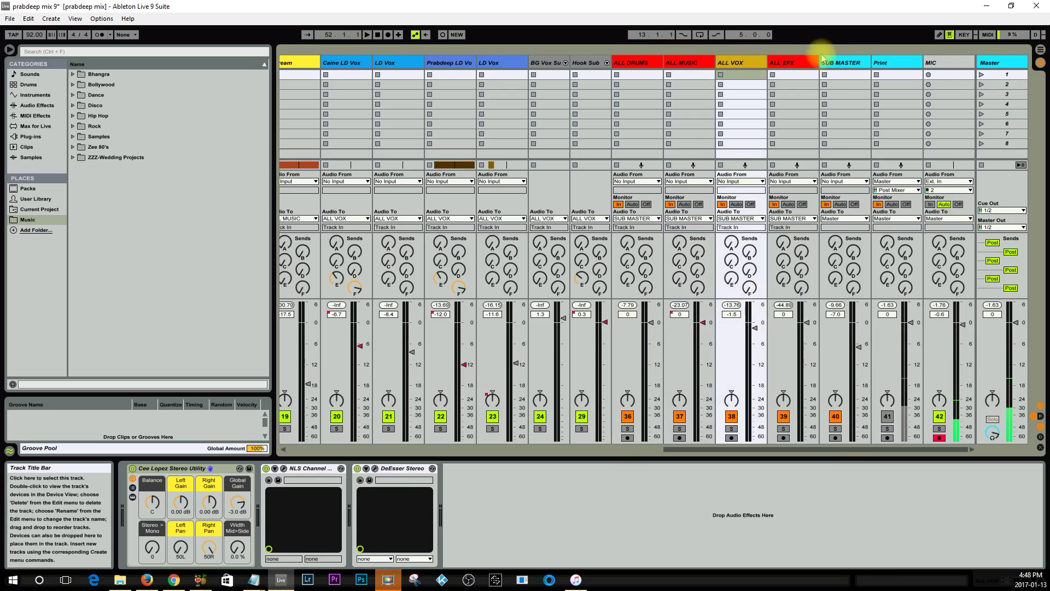
{"action": "left_click", "coordinate": [792, 62]}
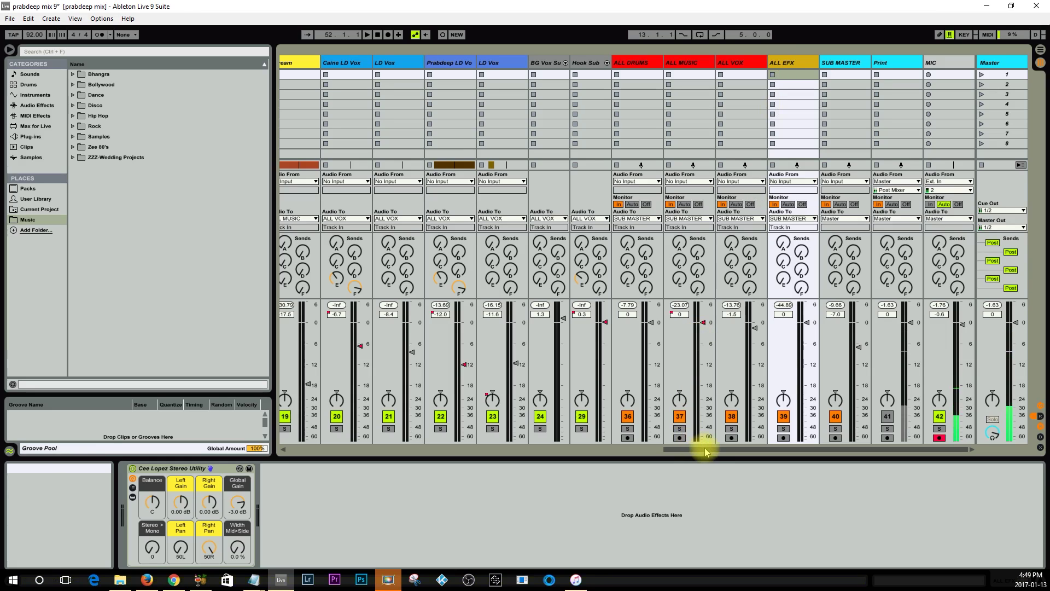
Step: Switch to Arrangement View and start playback from around bar 8
{"action": "key", "text": "Tab"}
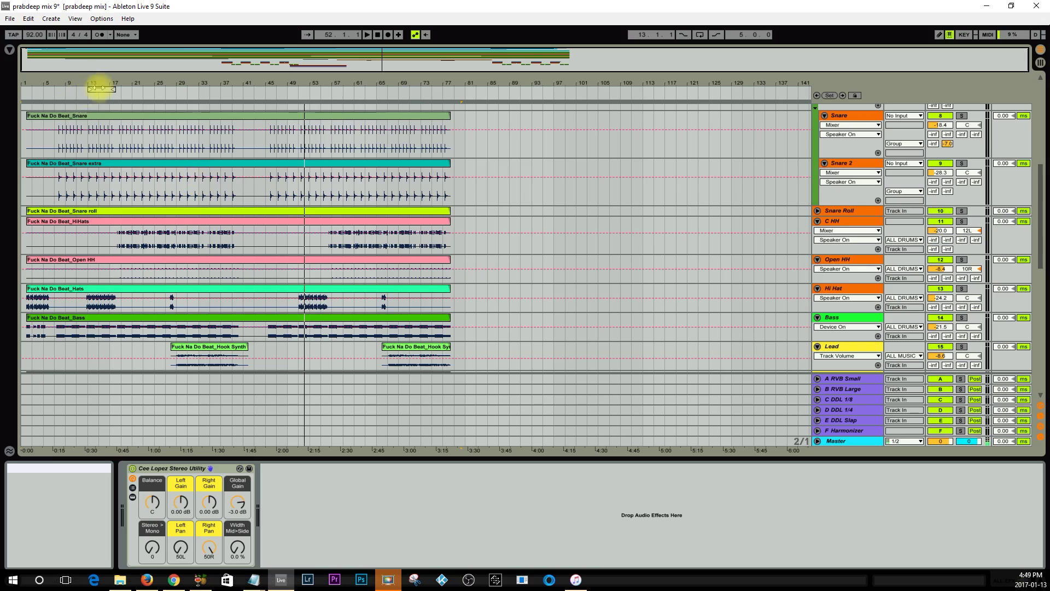
{"action": "left_click", "coordinate": [60, 94]}
{"action": "scroll", "coordinate": [677, 237], "scroll_direction": "down", "scroll_amount": 12}
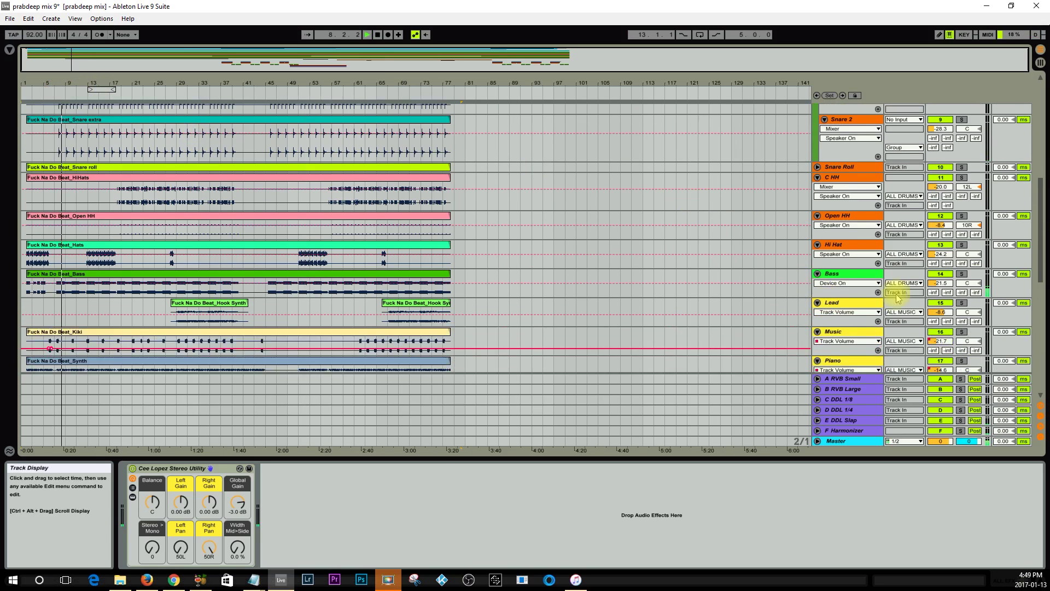
{"action": "scroll", "coordinate": [907, 297], "scroll_direction": "down", "scroll_amount": 5}
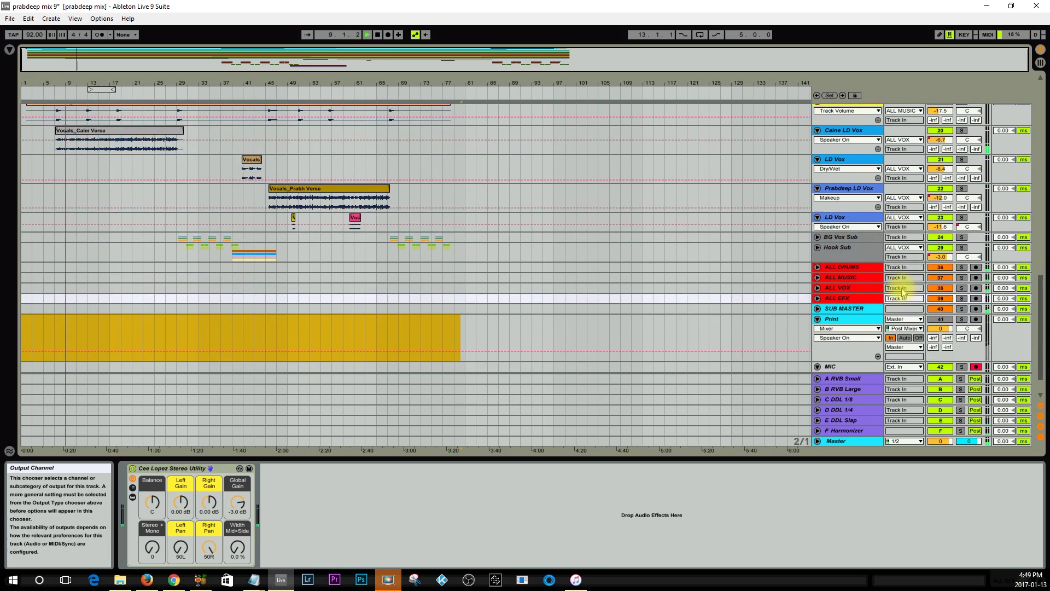
Step: Solo ALL DRUMS to audition it, then unsolo it and solo ALL MUSIC
{"action": "left_click", "coordinate": [961, 267]}
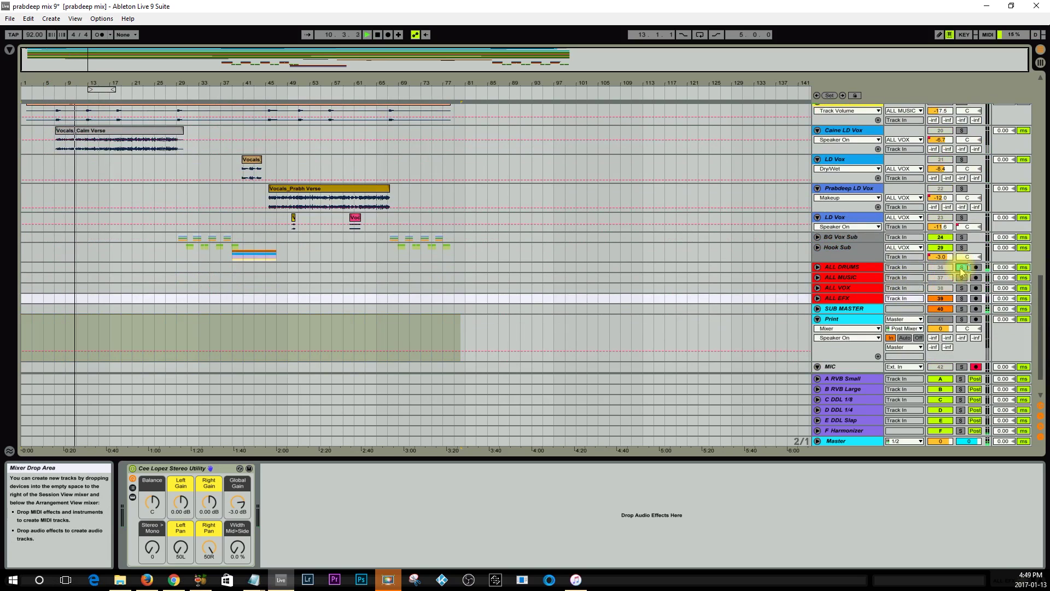
{"action": "left_click", "coordinate": [961, 267]}
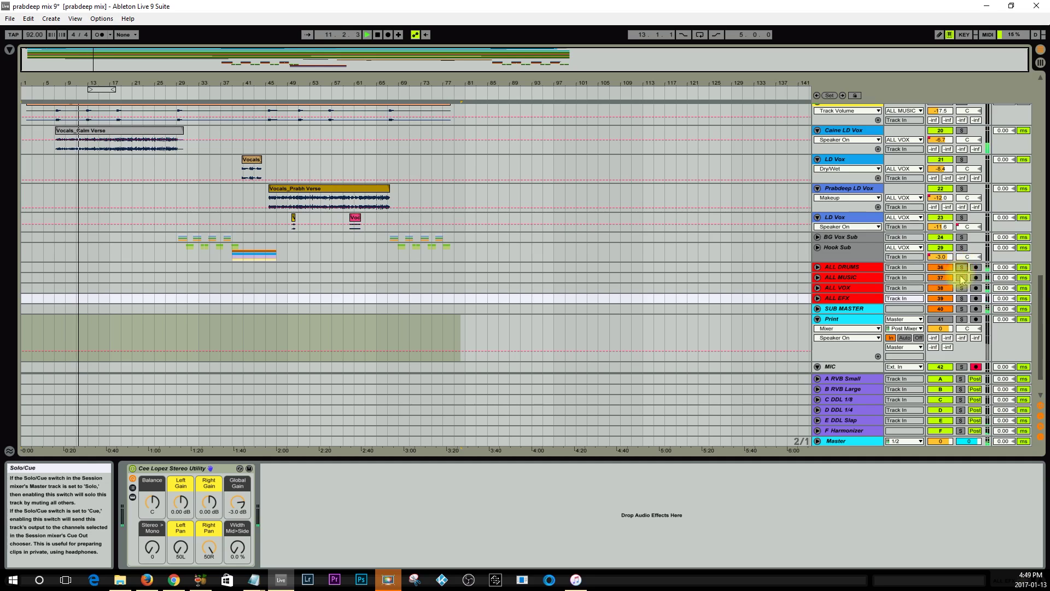
{"action": "left_click", "coordinate": [961, 278]}
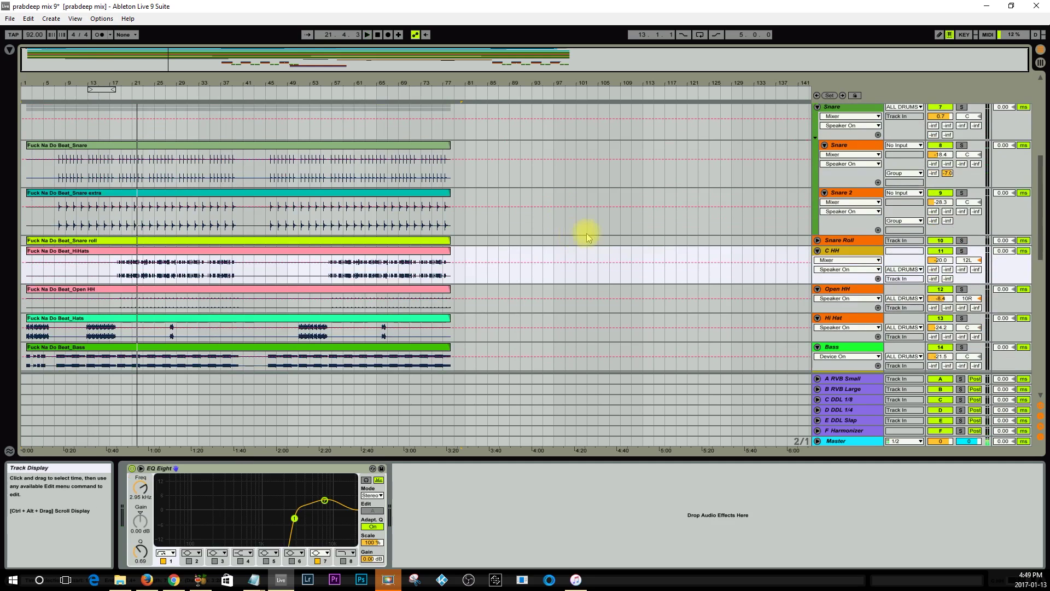
{"action": "scroll", "coordinate": [663, 257], "scroll_direction": "down", "scroll_amount": 5}
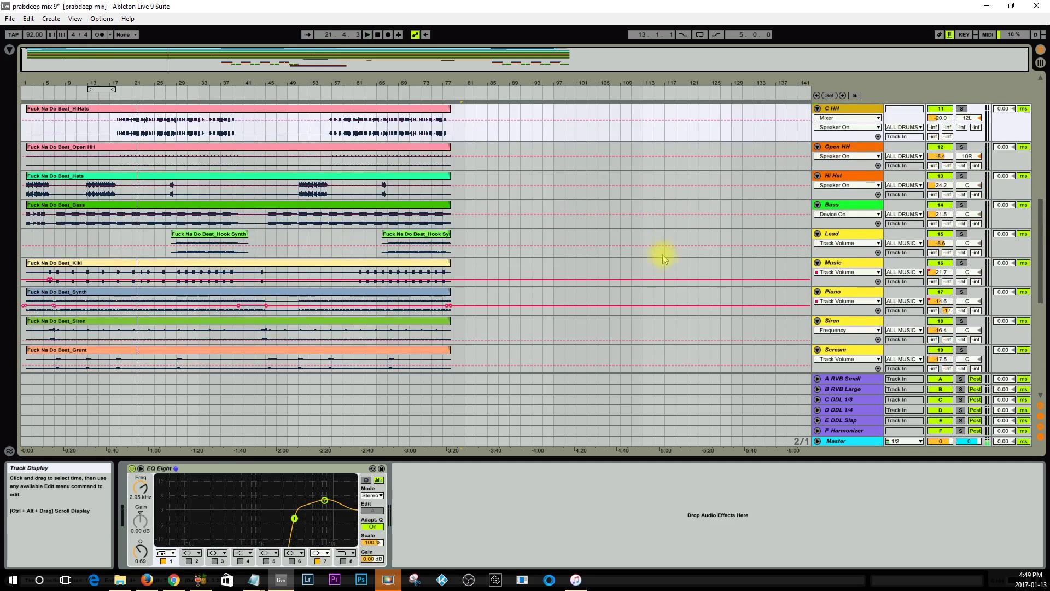
{"action": "scroll", "coordinate": [664, 255], "scroll_direction": "down", "scroll_amount": 10}
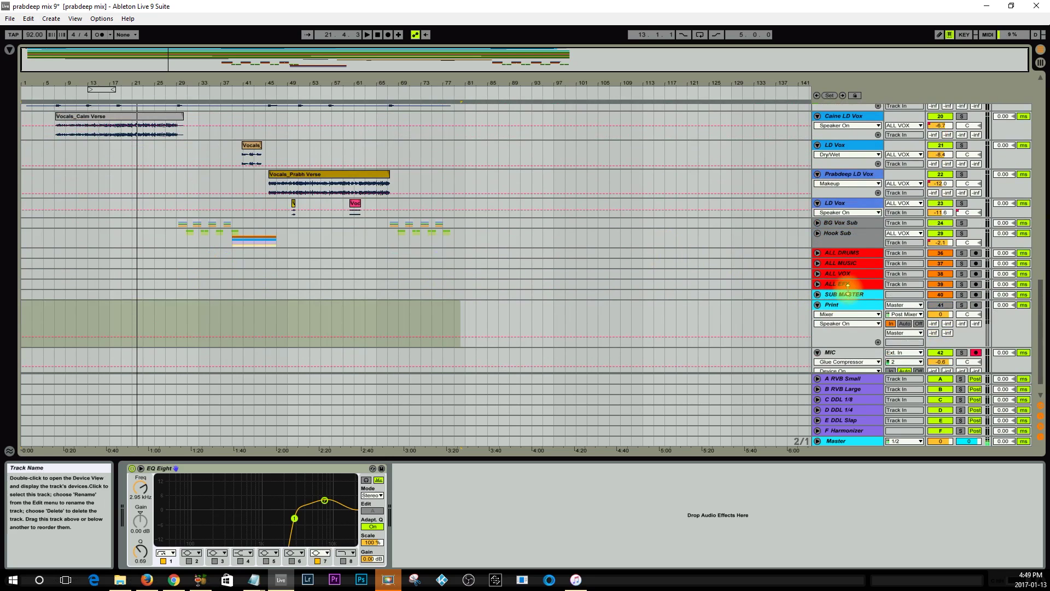
Step: Insert a new audio track below SUB MASTER with its input set to SUB MASTER
{"action": "left_click", "coordinate": [843, 295]}
{"action": "key", "text": "ctrl+t"}
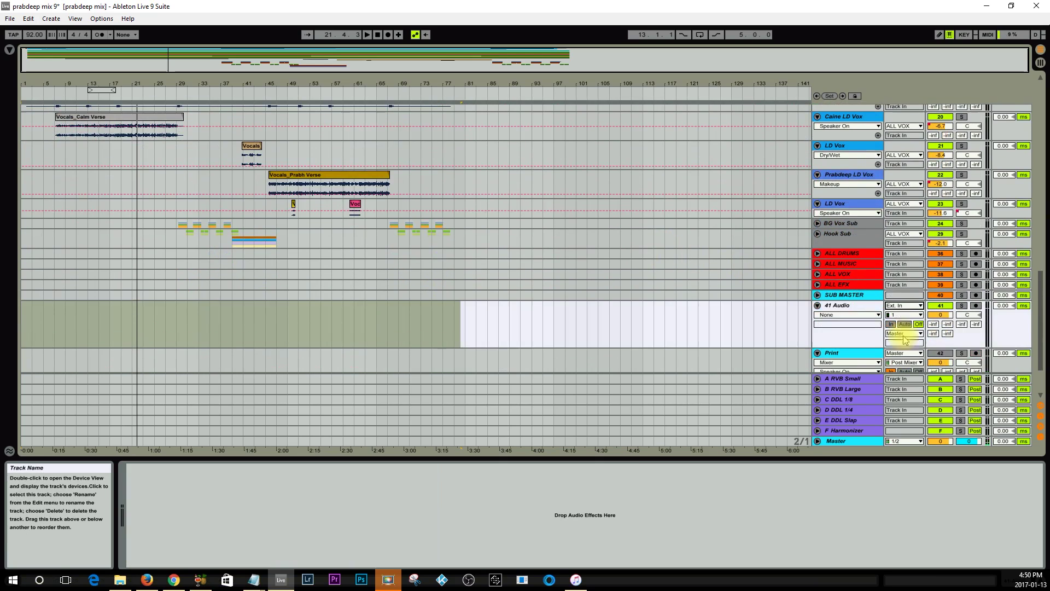
{"action": "left_click", "coordinate": [909, 307]}
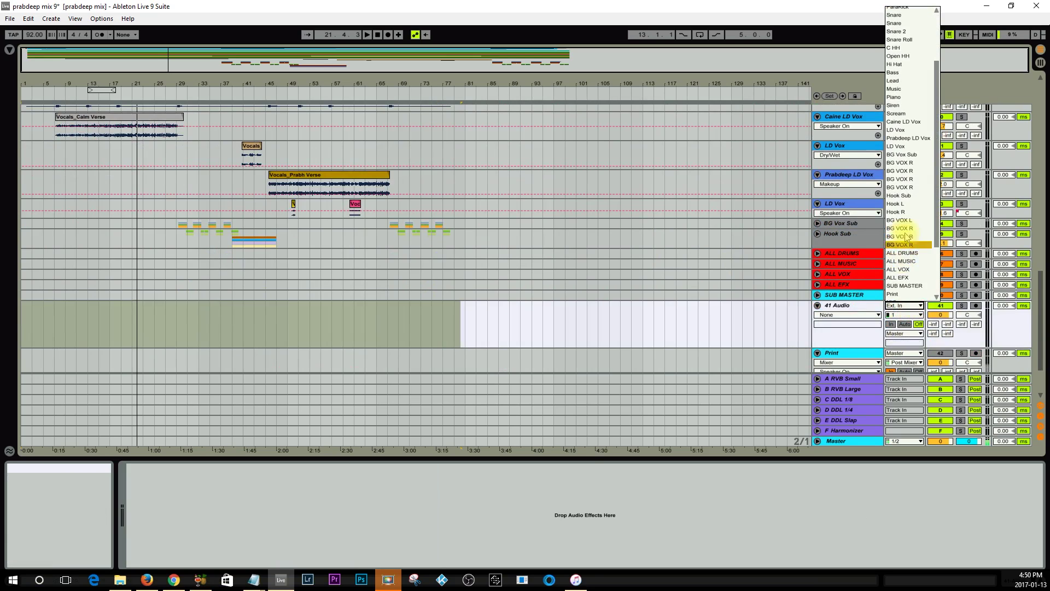
{"action": "left_click", "coordinate": [909, 286]}
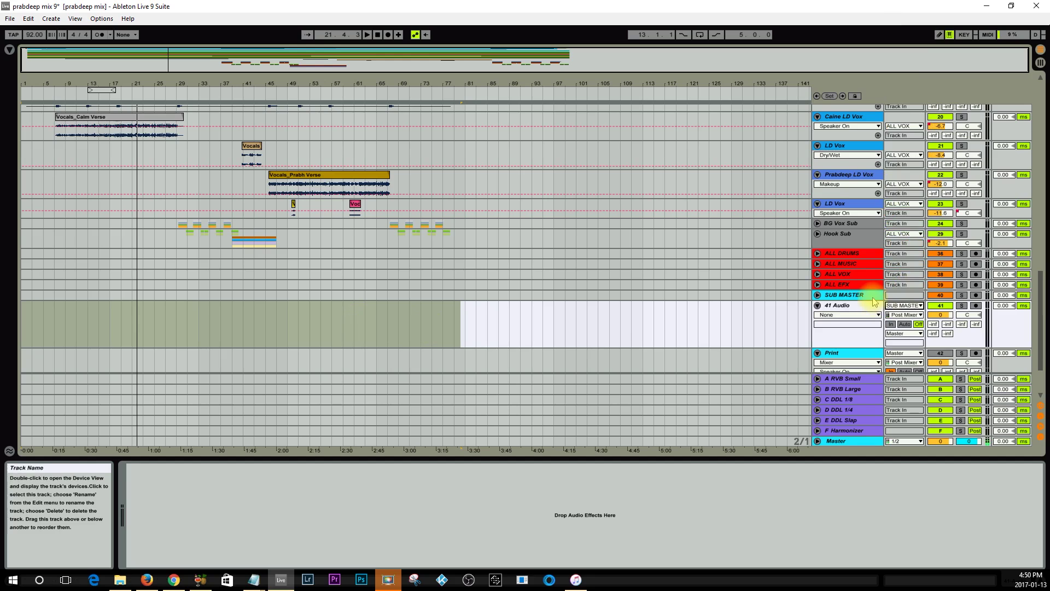
Step: Delete the temporary 41 Audio track from the arrangement
{"action": "key", "text": "Delete"}
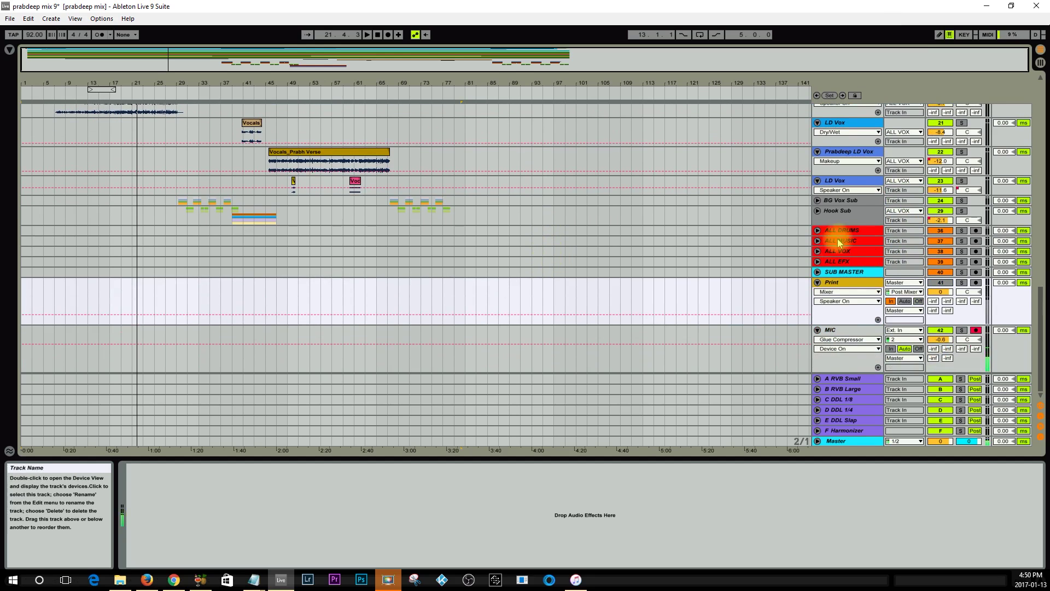
{"action": "scroll", "coordinate": [508, 228], "scroll_direction": "up", "scroll_amount": 6}
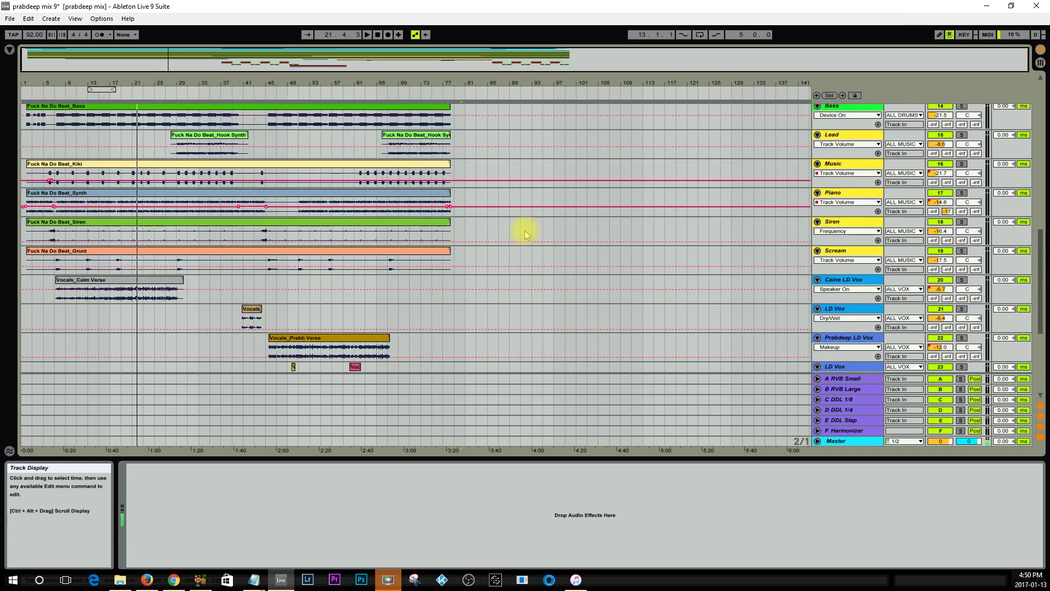
{"action": "scroll", "coordinate": [524, 233], "scroll_direction": "up", "scroll_amount": 10}
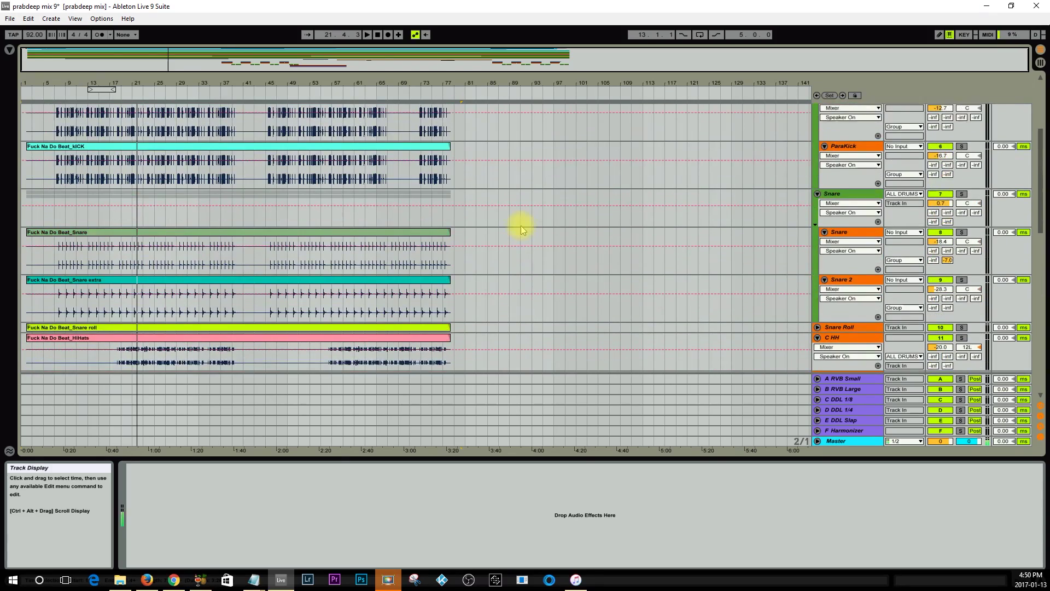
{"action": "scroll", "coordinate": [523, 230], "scroll_direction": "down", "scroll_amount": 1}
Step: Return to the Session mixer and show the ALL DRUMS chain: Stereo Utility, NLS Channel, SSLComp
{"action": "key", "text": "Tab"}
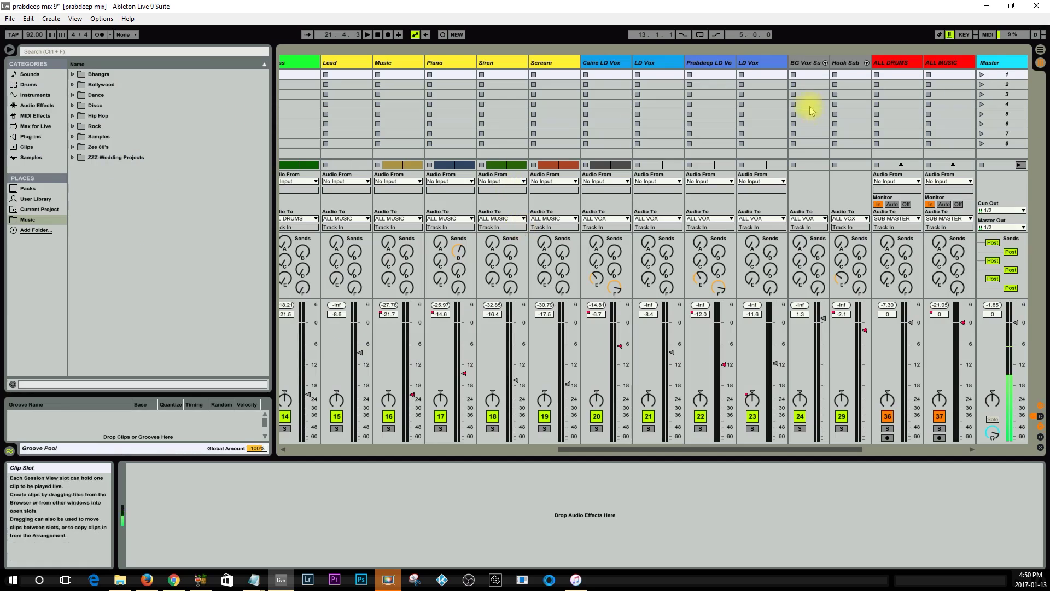
{"action": "left_click_drag", "start_coordinate": [586, 449], "coordinate": [375, 449]}
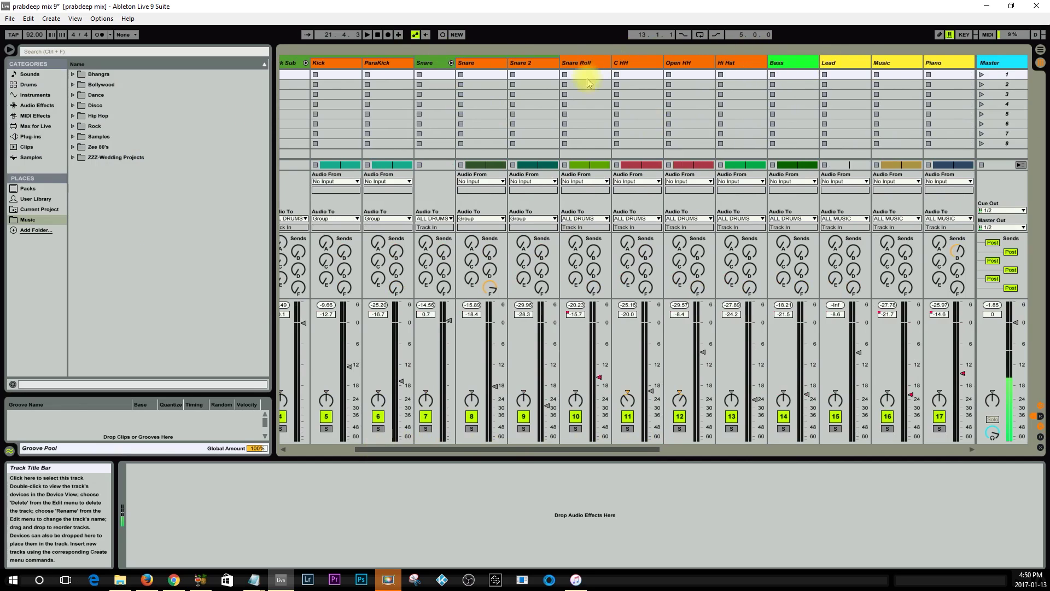
{"action": "left_click_drag", "start_coordinate": [506, 449], "coordinate": [770, 469]}
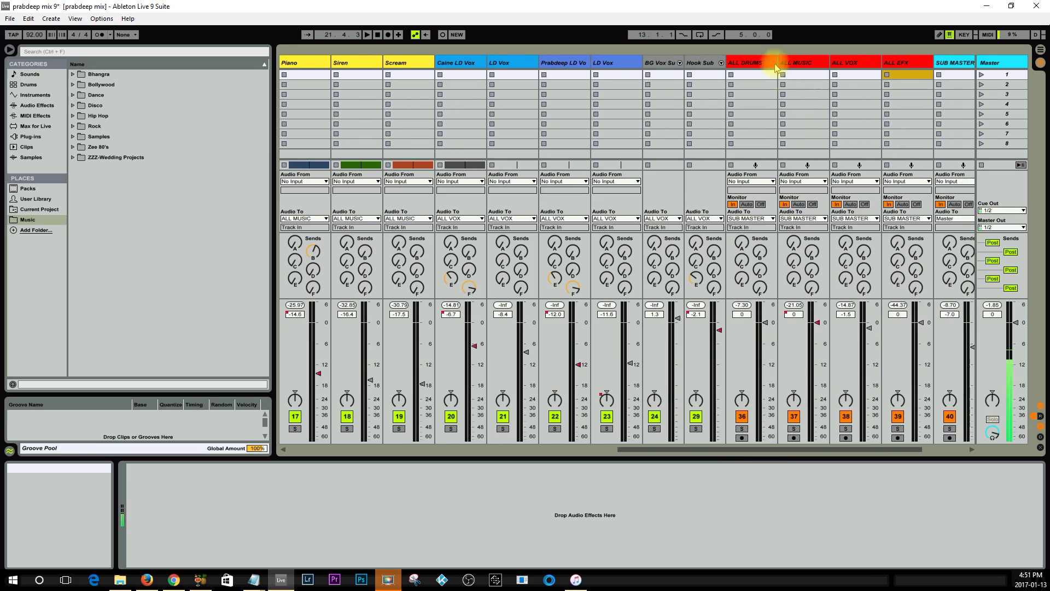
{"action": "left_click", "coordinate": [750, 61]}
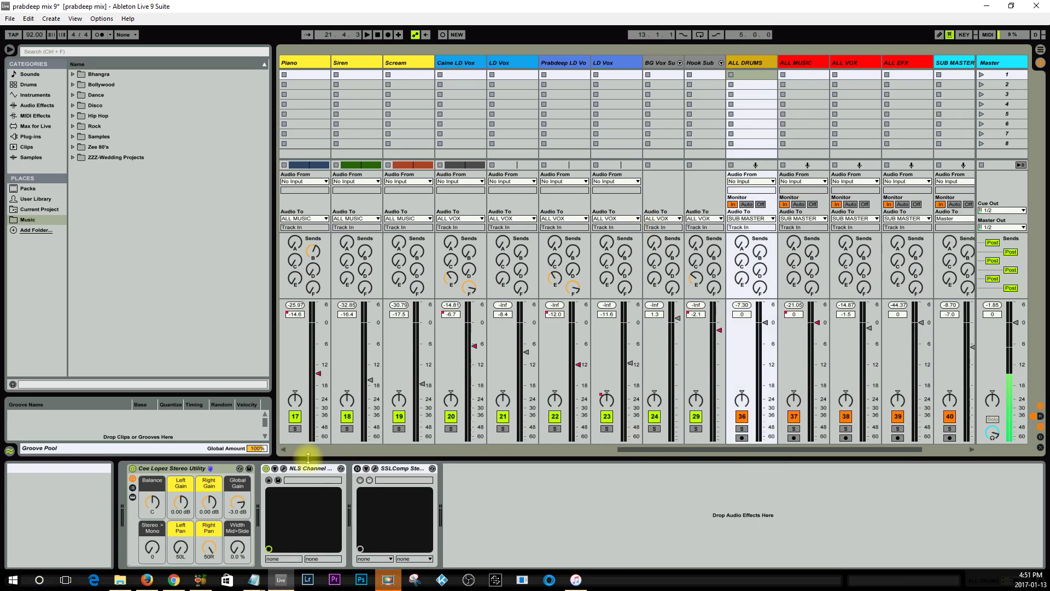
Step: Open the ALL DRUMS NLS Channel window and try Spike and Mike before returning to Nevo
{"action": "left_click", "coordinate": [285, 470]}
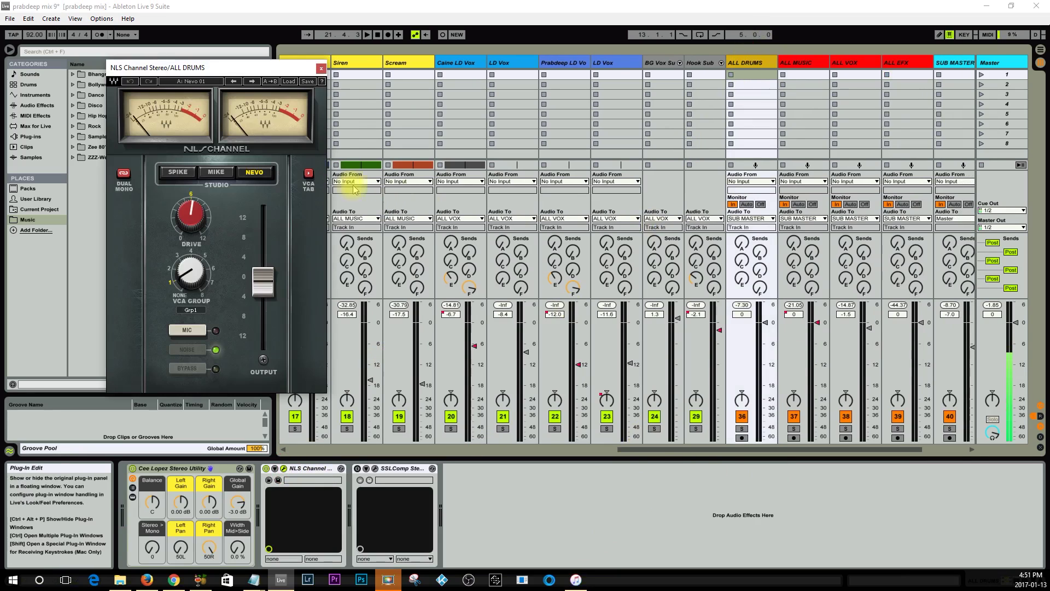
{"action": "left_click_drag", "start_coordinate": [219, 66], "coordinate": [367, 64]}
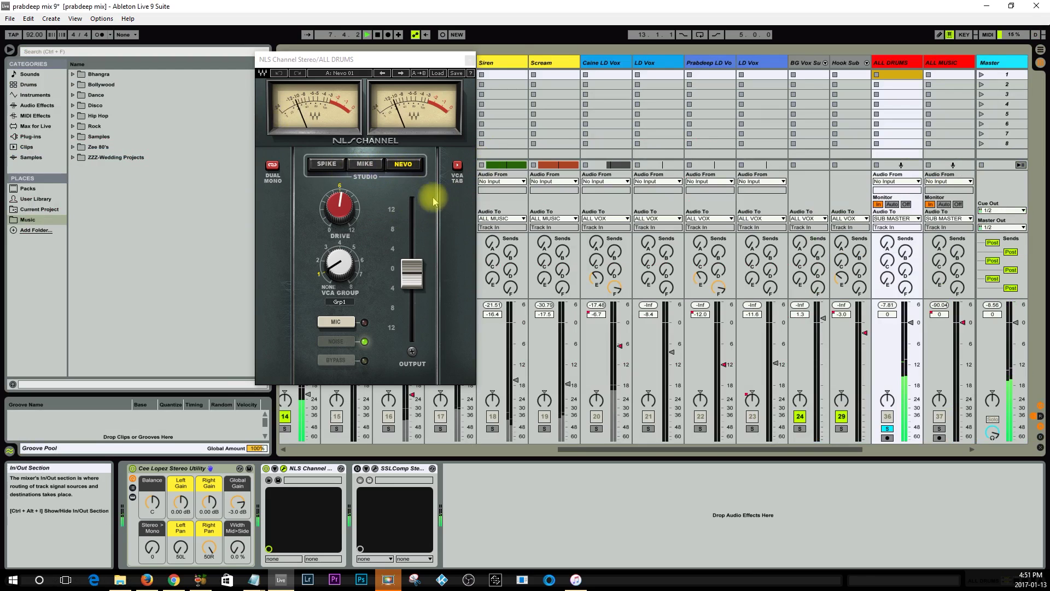
{"action": "left_click", "coordinate": [332, 165]}
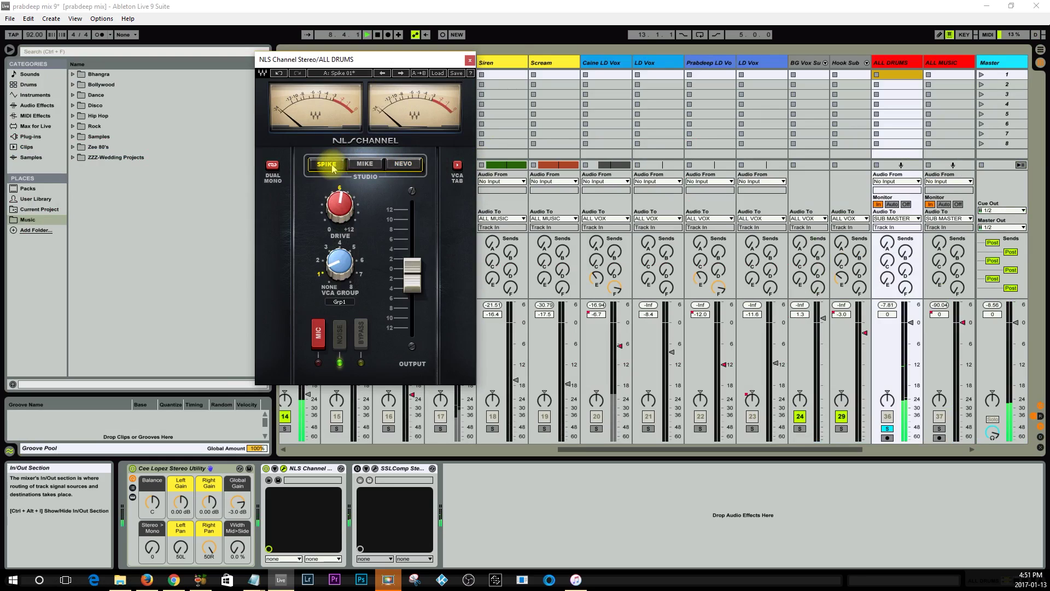
{"action": "left_click", "coordinate": [361, 165]}
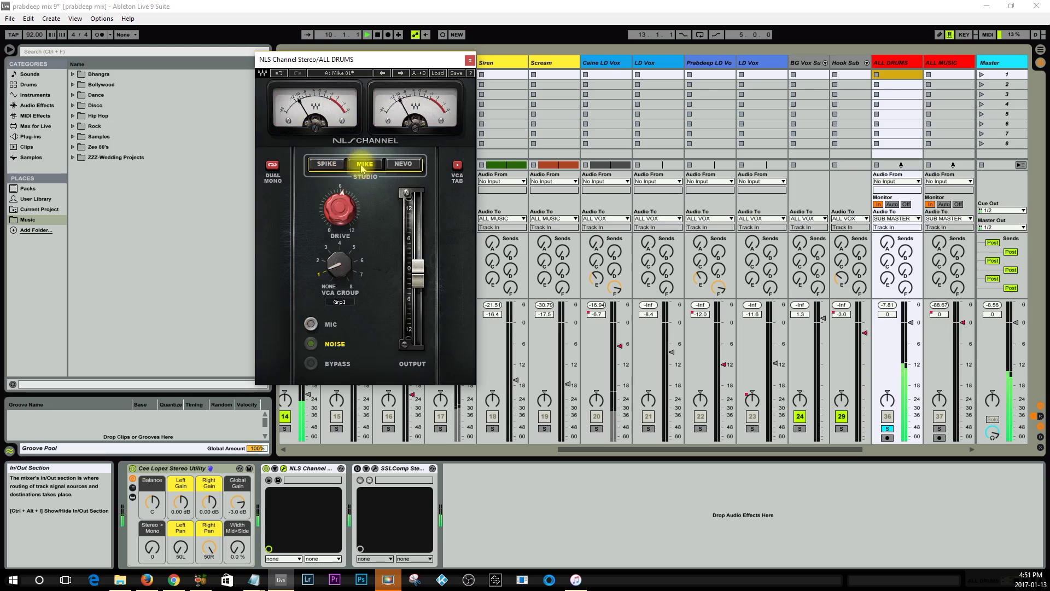
{"action": "left_click", "coordinate": [409, 165]}
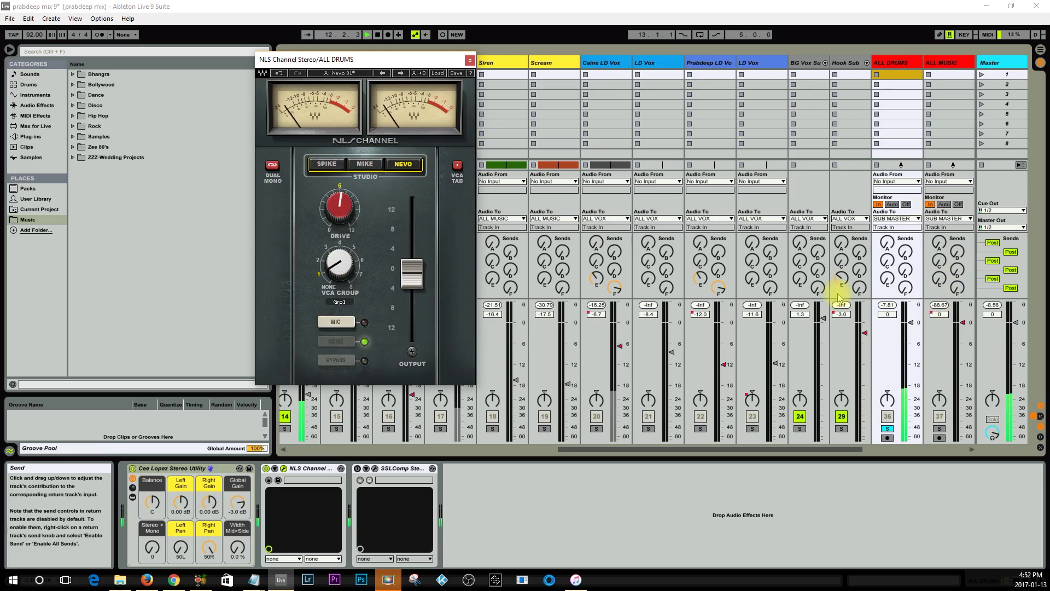
Step: Solo ALL DRUMS during playback, raise the NLS Channel drive, then unsolo the bus
{"action": "left_click", "coordinate": [887, 428]}
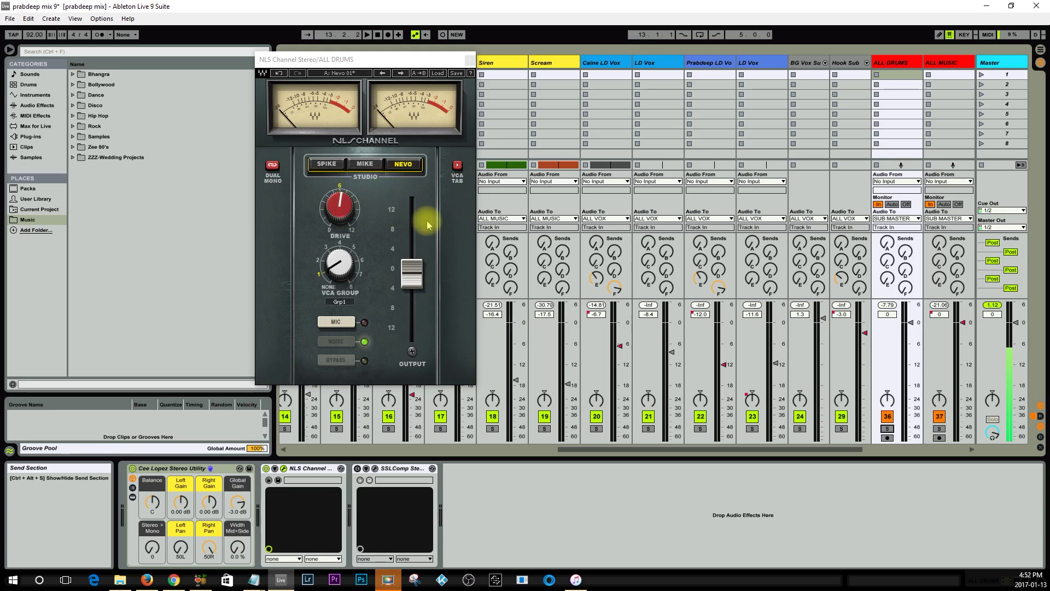
{"action": "left_click", "coordinate": [887, 429]}
{"action": "key", "text": "Tab"}
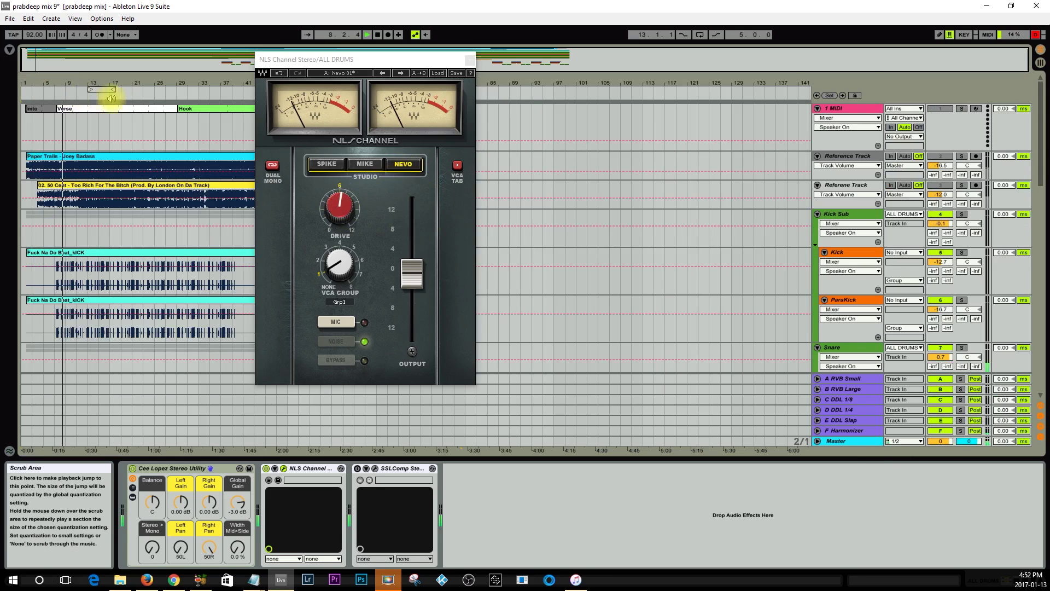
{"action": "key", "text": "Tab"}
{"action": "key", "text": "space"}
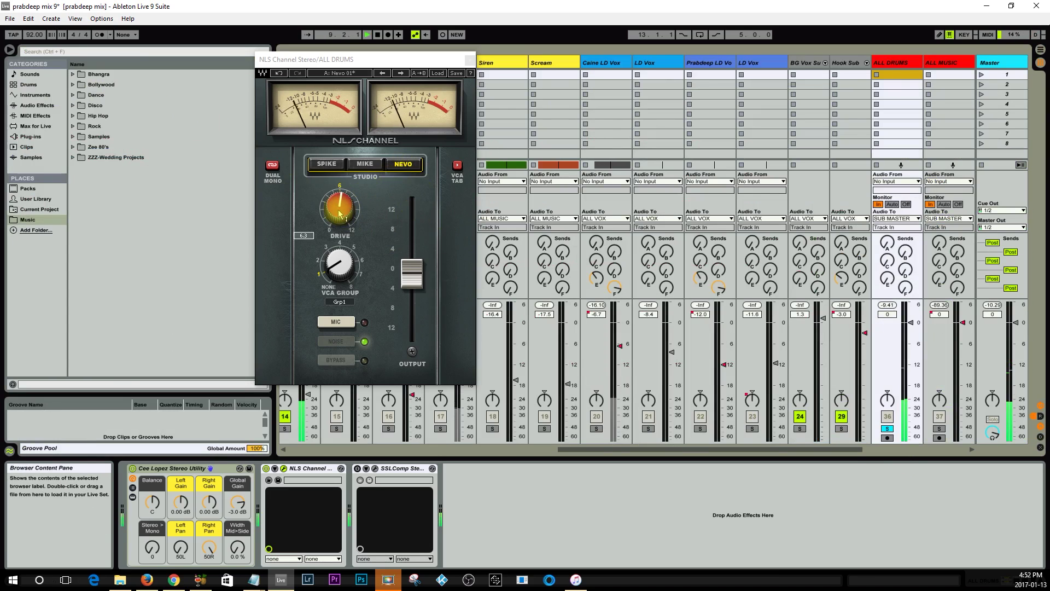
{"action": "left_click", "coordinate": [339, 213]}
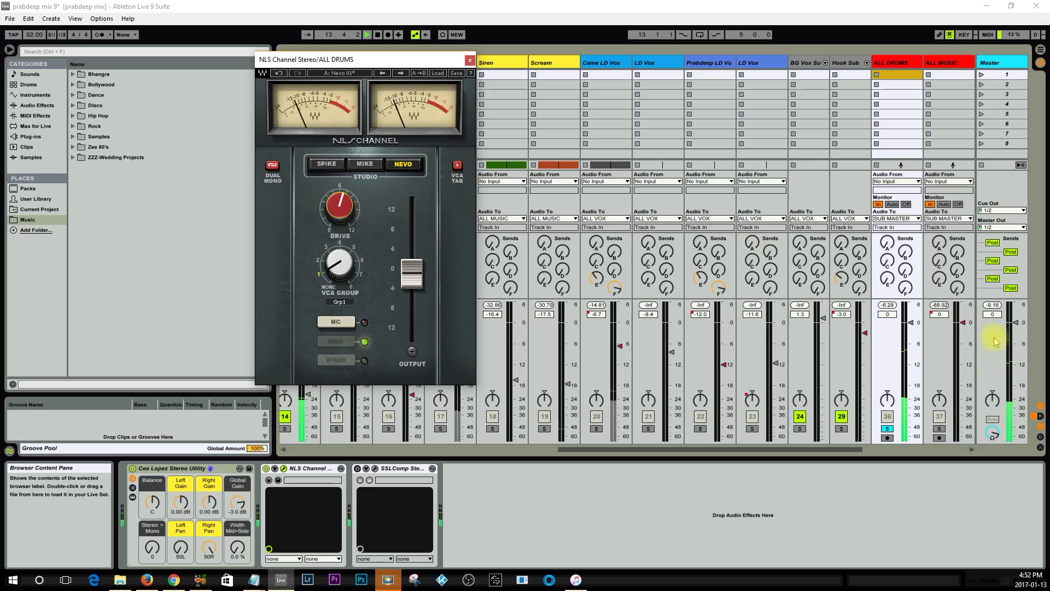
{"action": "left_click", "coordinate": [887, 430]}
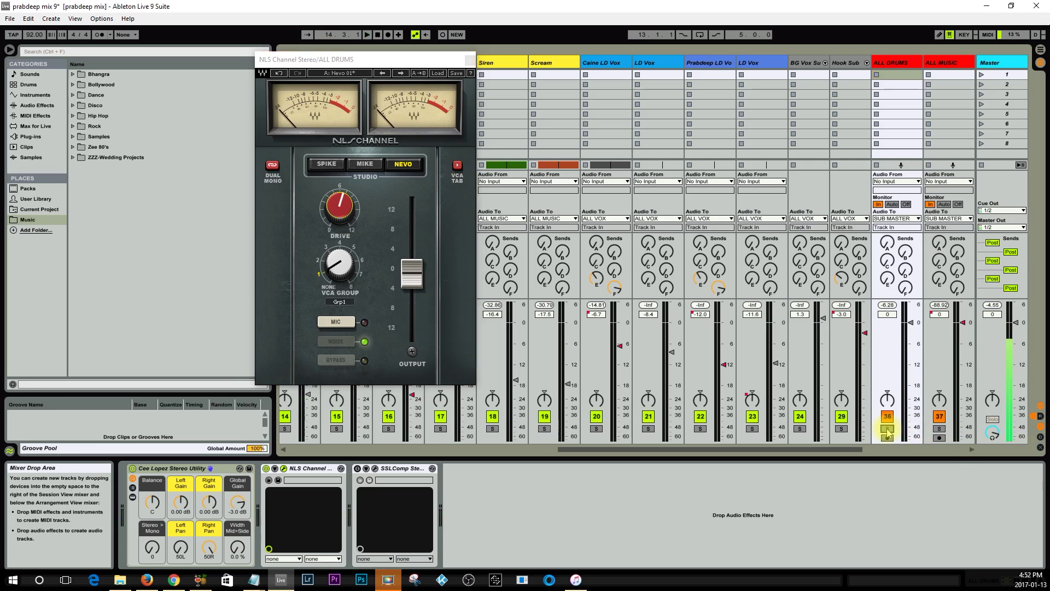
Step: Play the arrangement from bar 9 and select the ALL DRUMS Cee Lopez Stereo Utility device
{"action": "key", "text": "Tab"}
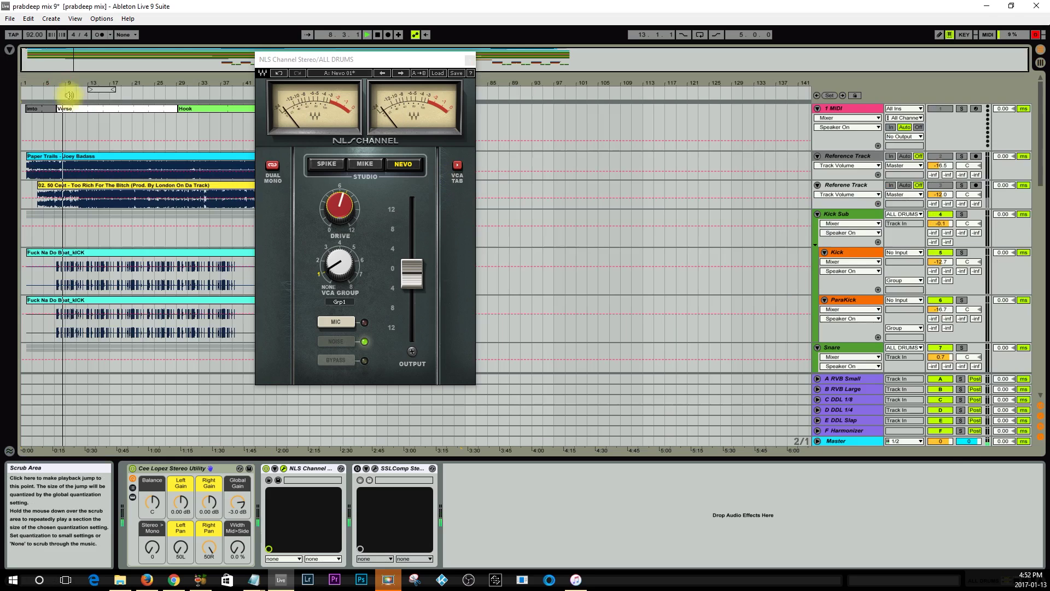
{"action": "left_click", "coordinate": [71, 94]}
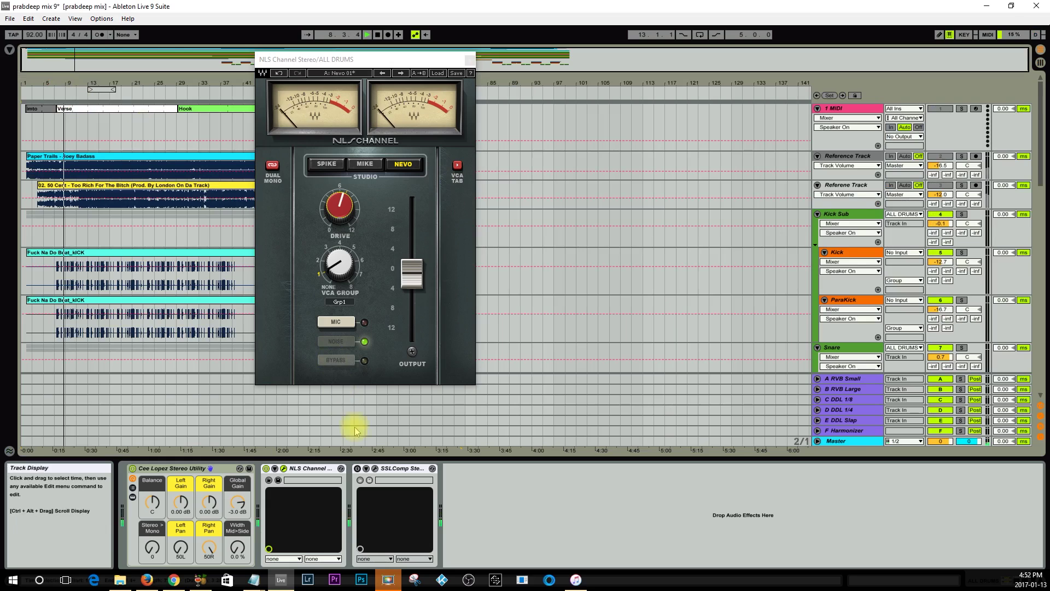
{"action": "left_click", "coordinate": [267, 472]}
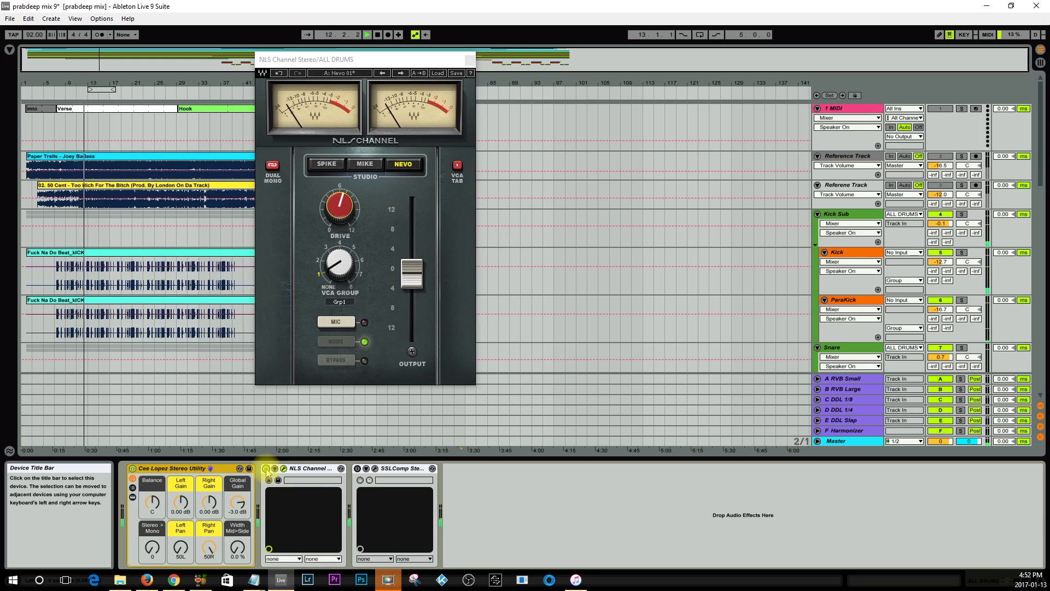
{"action": "scroll", "coordinate": [590, 296], "scroll_direction": "down", "scroll_amount": 10}
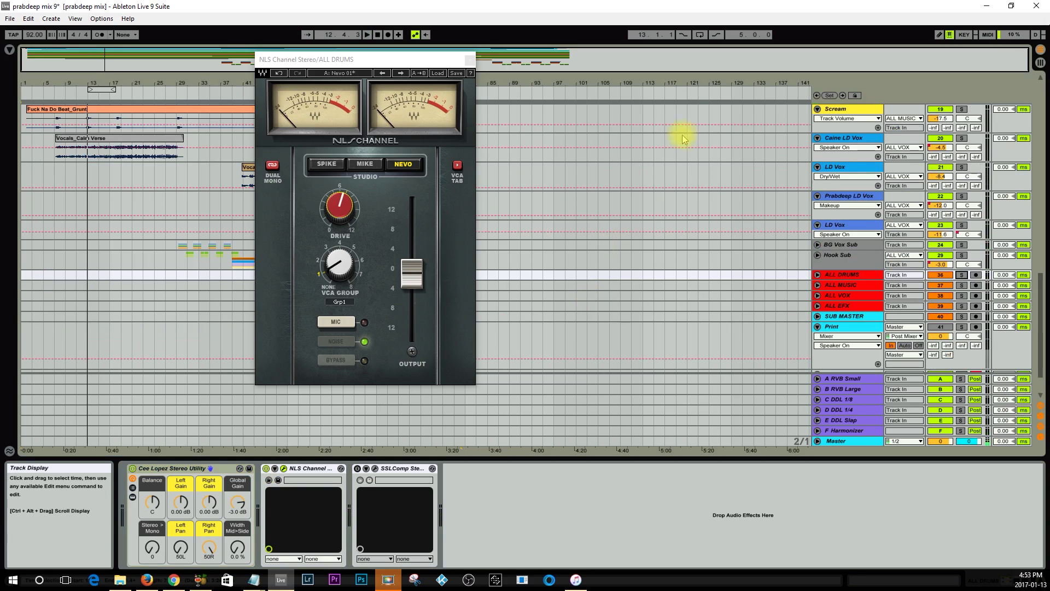
Step: Ease the ALL MUSIC NLS Channel drive down slightly and A/B it by bypassing during playback
{"action": "left_click", "coordinate": [846, 290]}
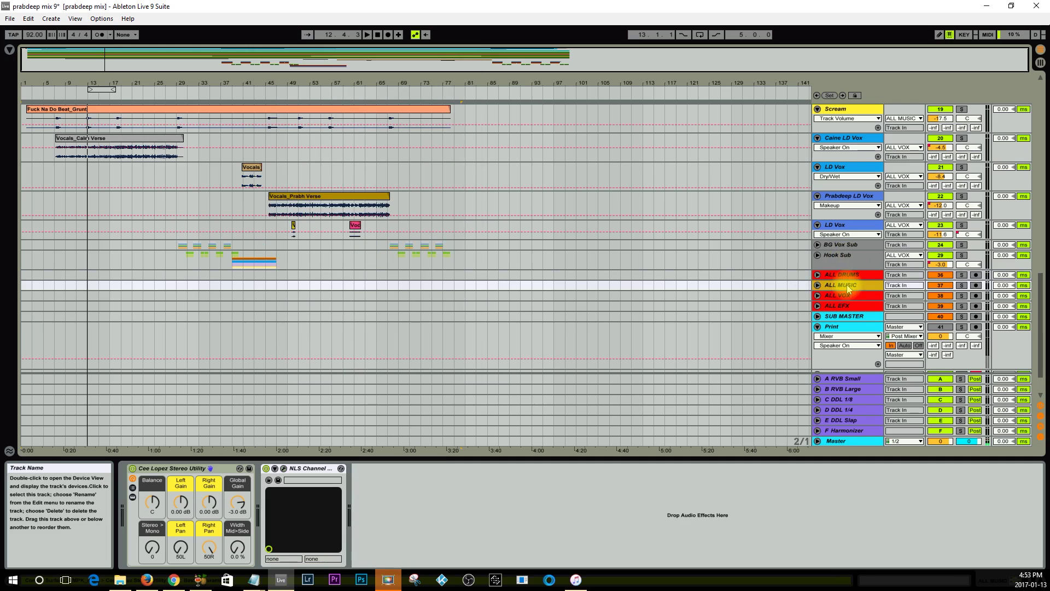
{"action": "left_click", "coordinate": [278, 472]}
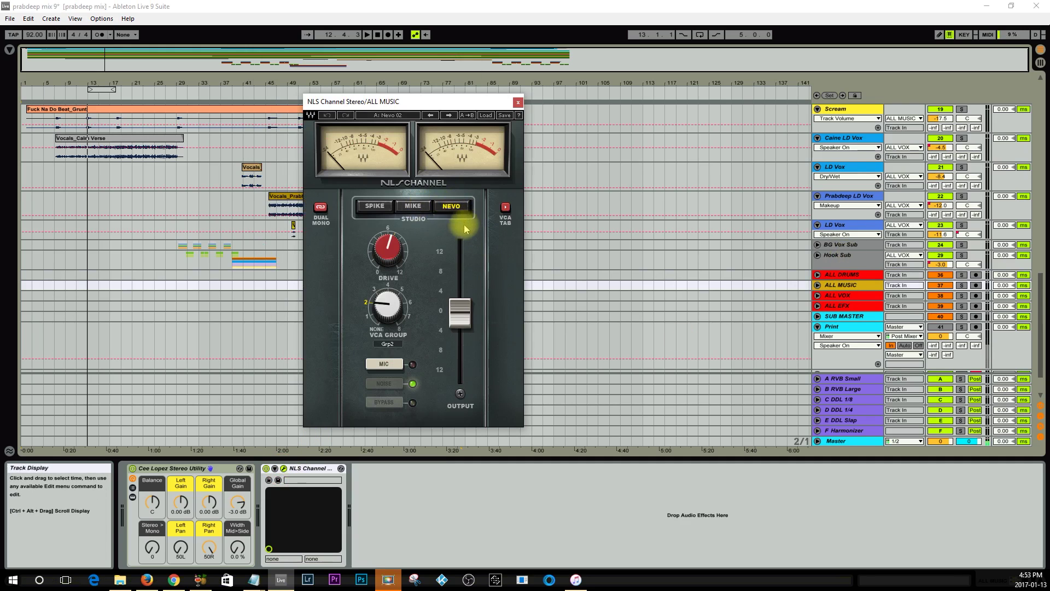
{"action": "left_click_drag", "start_coordinate": [389, 256], "coordinate": [390, 255]}
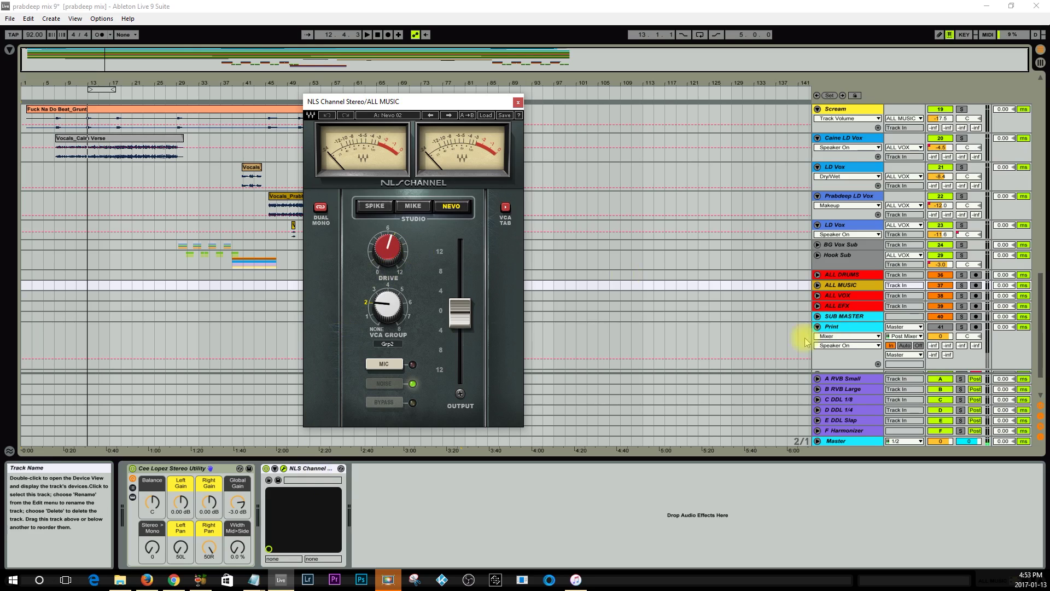
{"action": "key", "text": "space"}
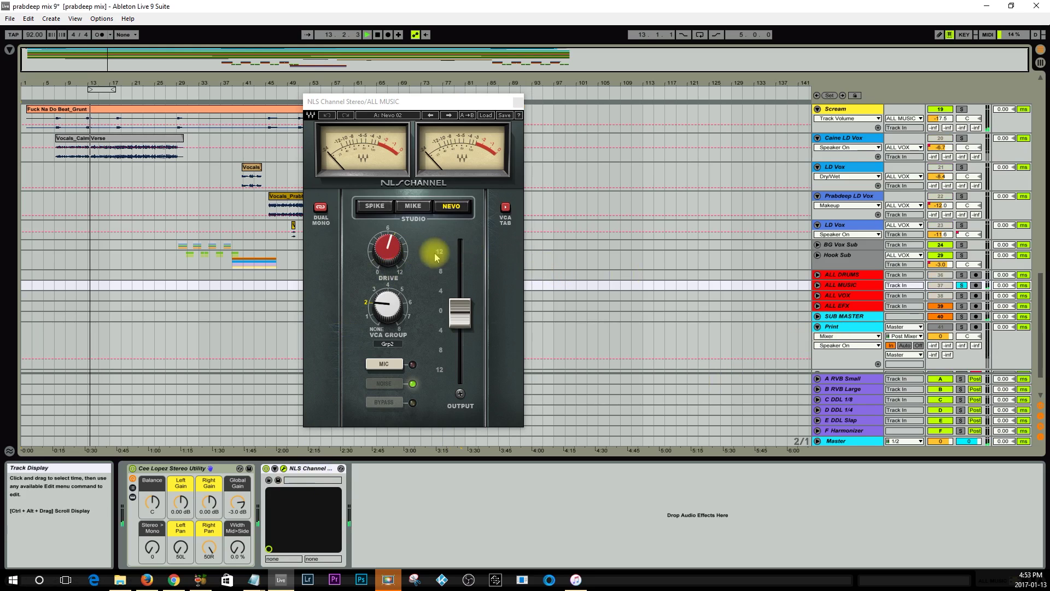
{"action": "left_click", "coordinate": [268, 471]}
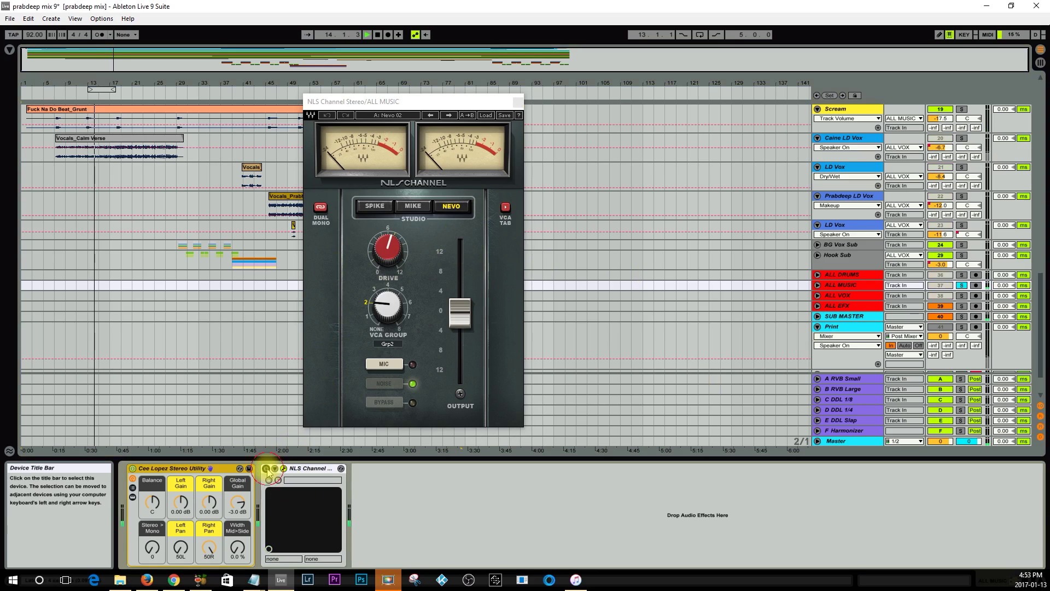
{"action": "left_click", "coordinate": [267, 469]}
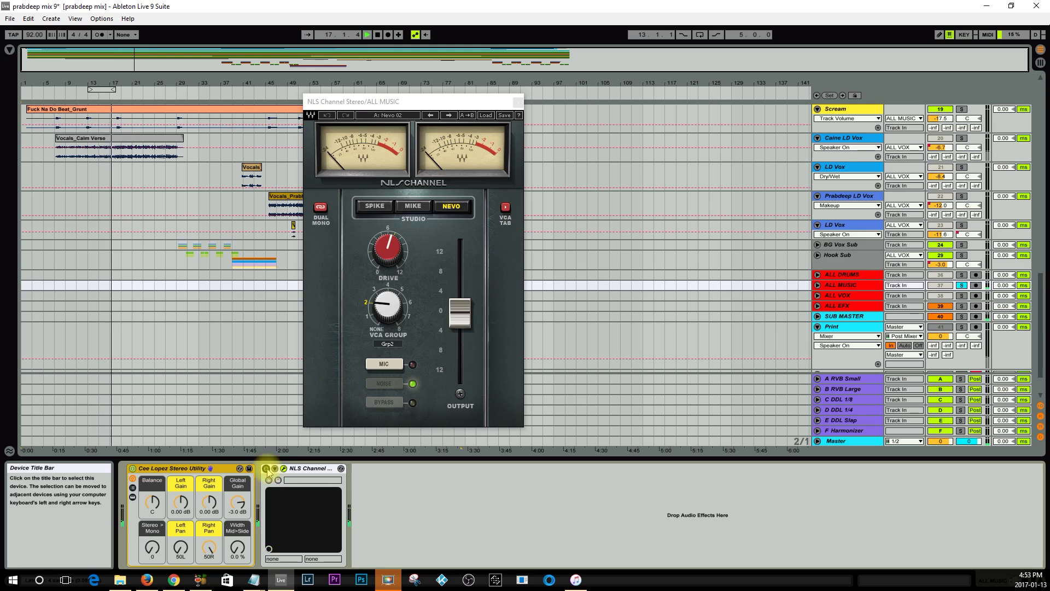
Step: Unsolo ALL MUSIC and open the NLS Channel settings on the ALL VOX bus
{"action": "left_click", "coordinate": [971, 287]}
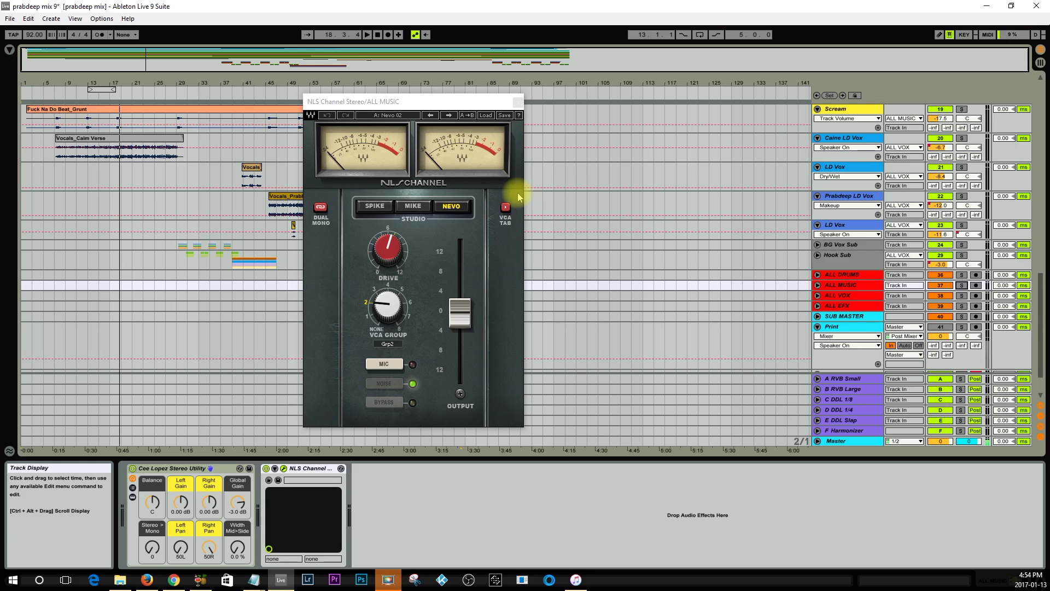
{"action": "key", "text": "Down"}
{"action": "left_click", "coordinate": [284, 469]}
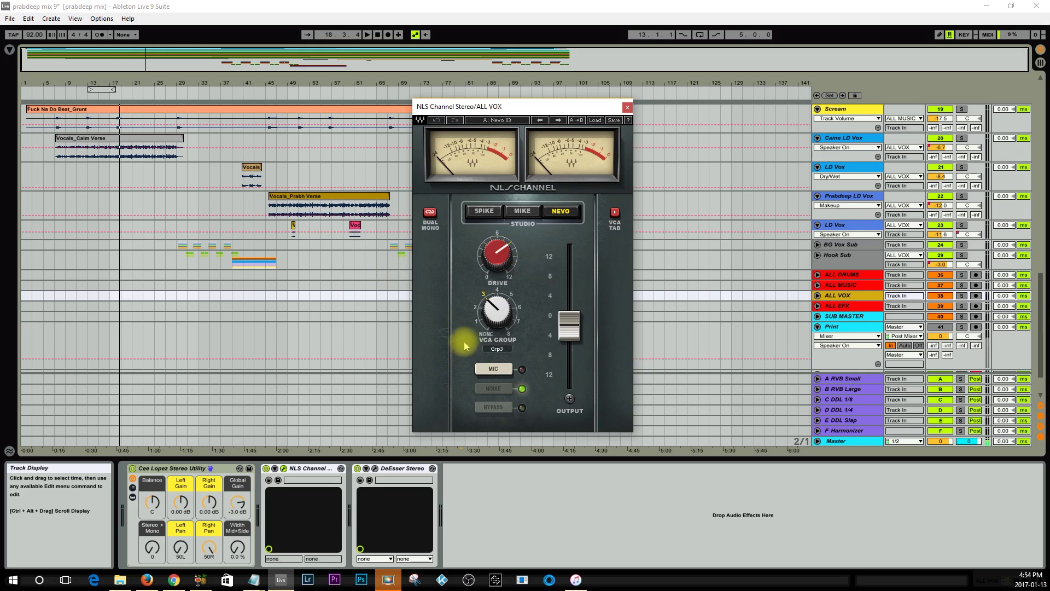
Step: Play from bar 9, A/B the ALL VOX NLS Channel, and turn its drive up
{"action": "scroll", "coordinate": [952, 295], "scroll_direction": "up", "scroll_amount": 1}
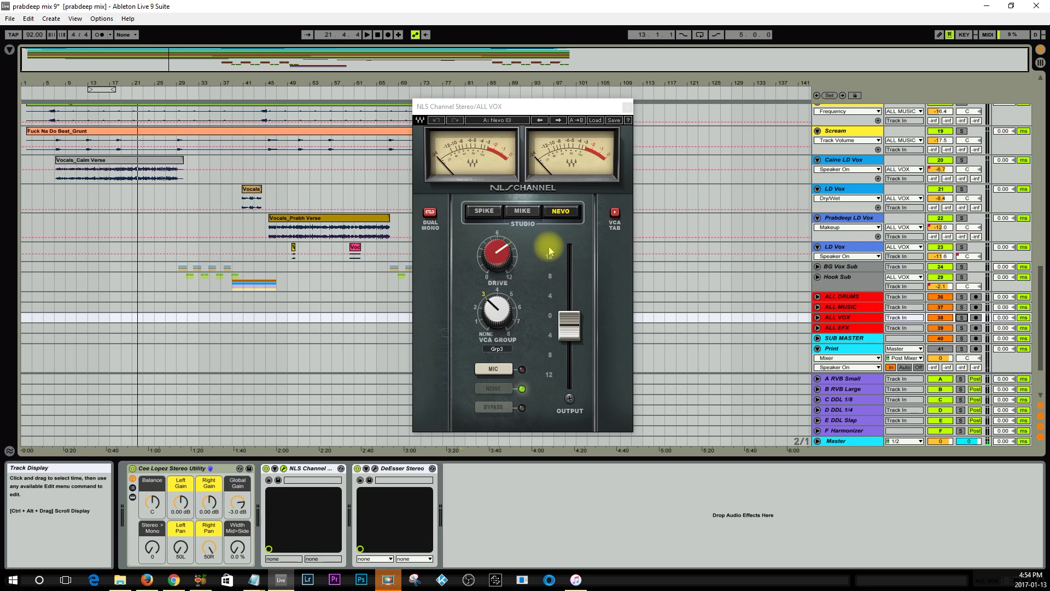
{"action": "left_click", "coordinate": [61, 92]}
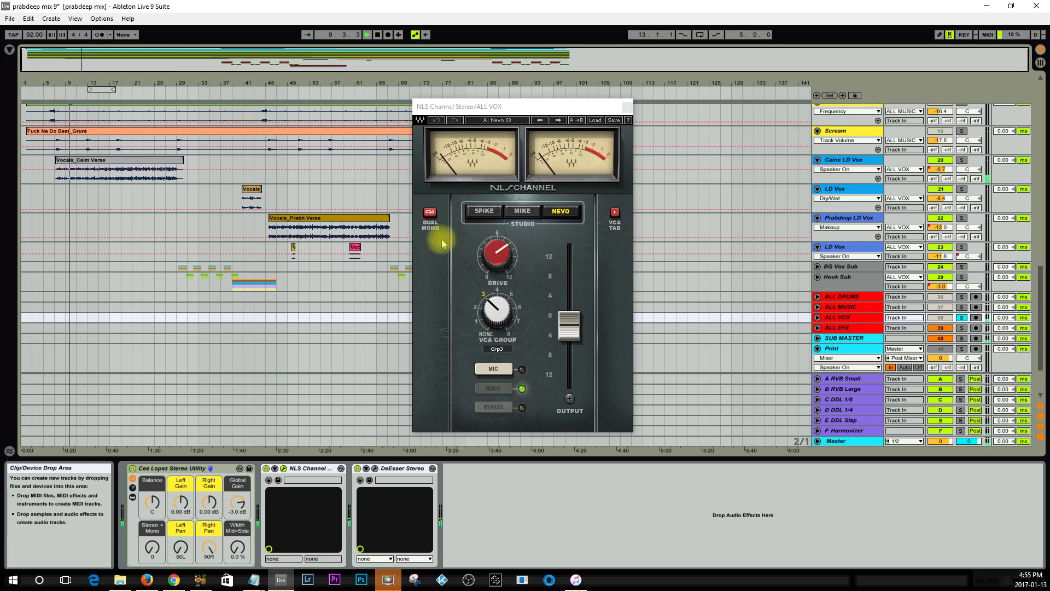
{"action": "left_click", "coordinate": [268, 472]}
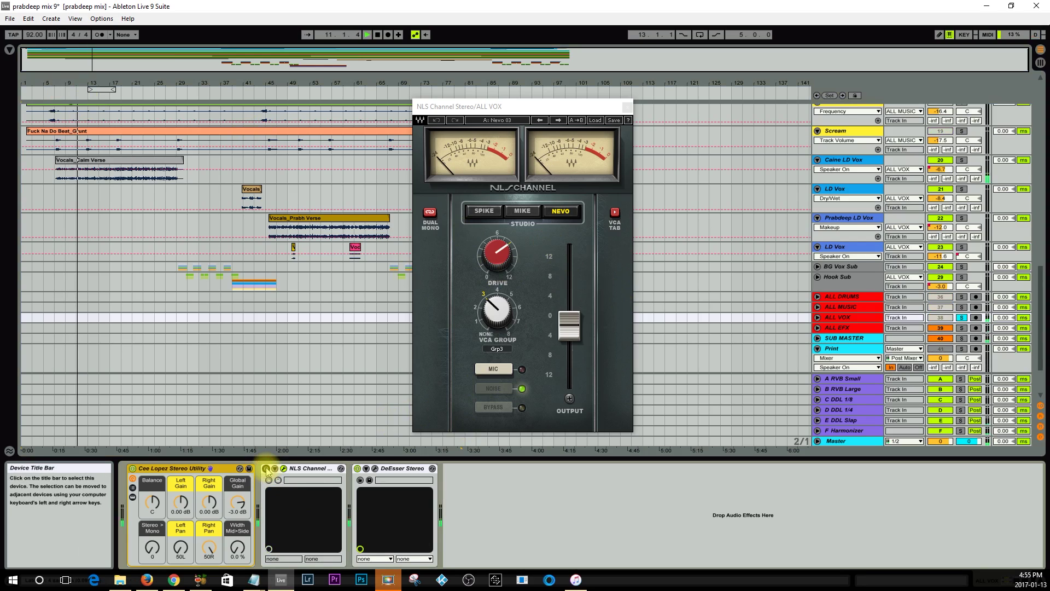
{"action": "left_click", "coordinate": [267, 469]}
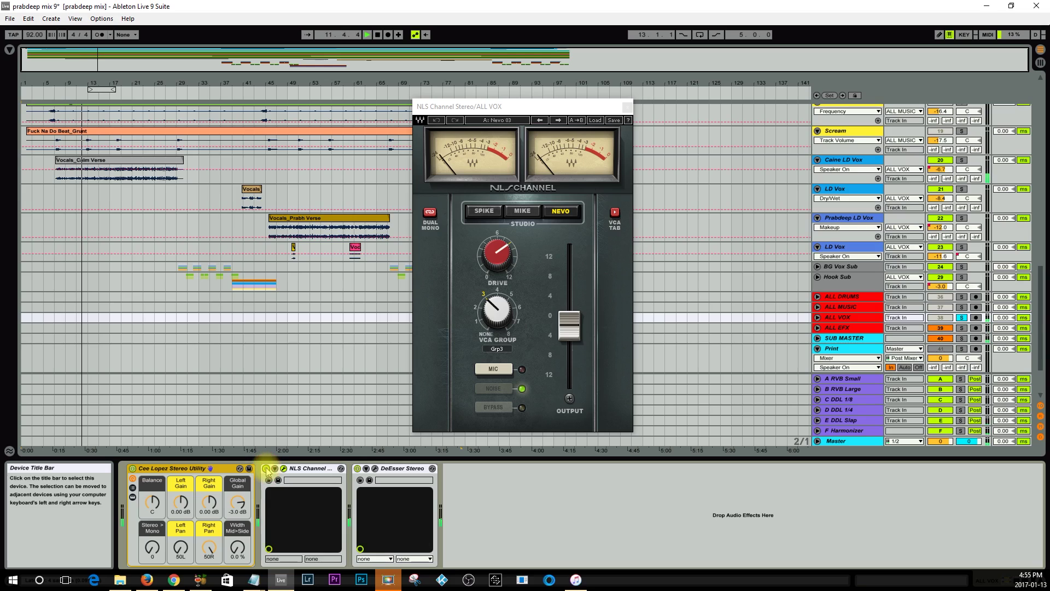
{"action": "left_click", "coordinate": [496, 261]}
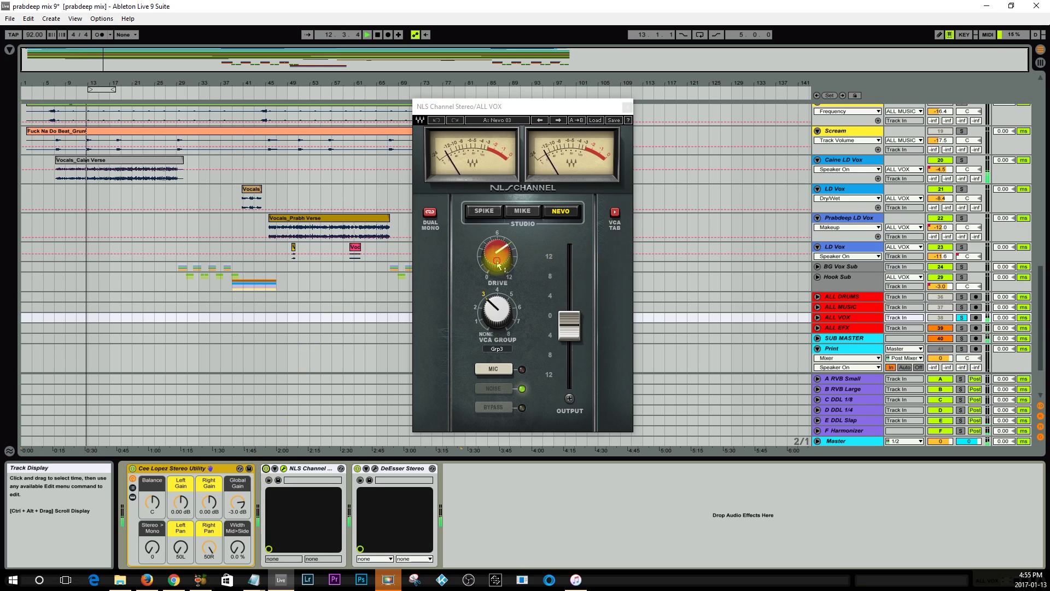
{"action": "mouse_move", "coordinate": [498, 266]}
{"action": "left_mouse_down"}
{"action": "mouse_move", "coordinate": [502, 251]}
{"action": "mouse_move", "coordinate": [502, 274]}
{"action": "mouse_move", "coordinate": [493, 262]}
{"action": "left_mouse_up"}
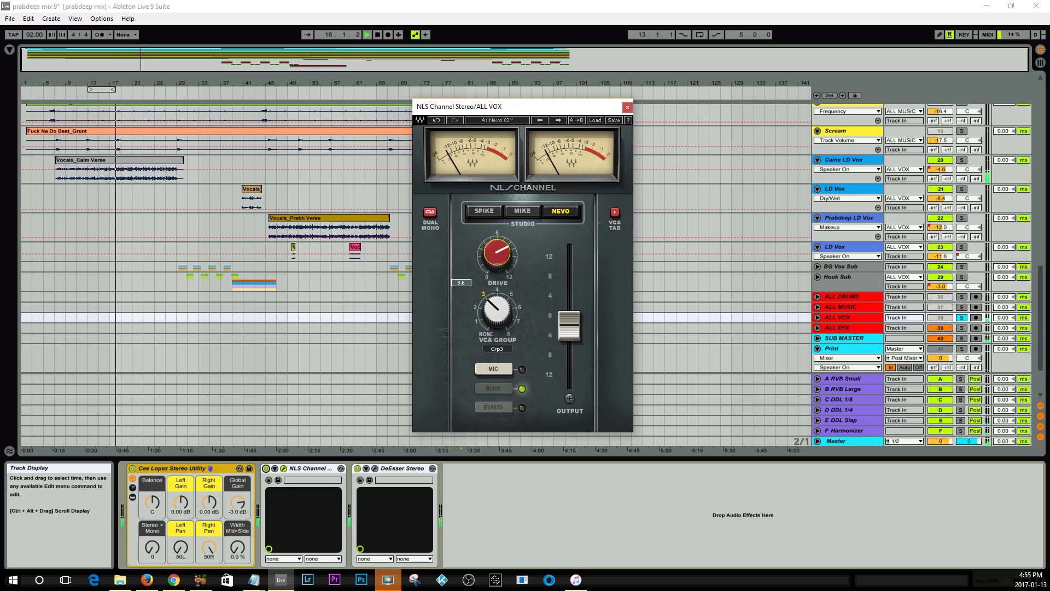
{"action": "left_click", "coordinate": [835, 258]}
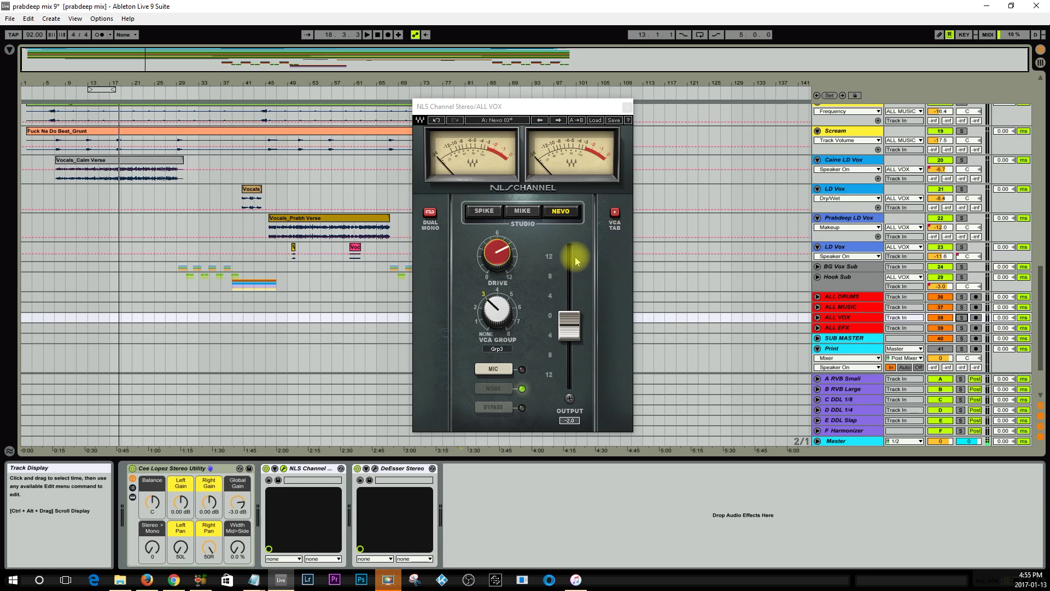
Step: Close the ALL VOX DeEsser and NLS windows, then open the SUB MASTER's NLS Buss window
{"action": "left_click", "coordinate": [375, 469]}
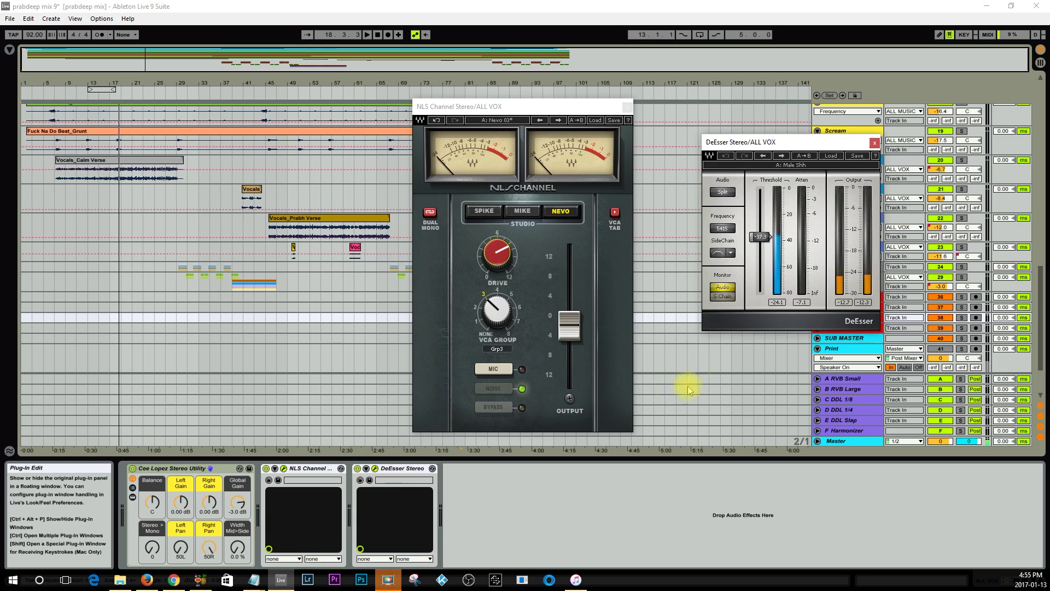
{"action": "left_click", "coordinate": [875, 143]}
{"action": "scroll", "coordinate": [852, 294], "scroll_direction": "down", "scroll_amount": 3}
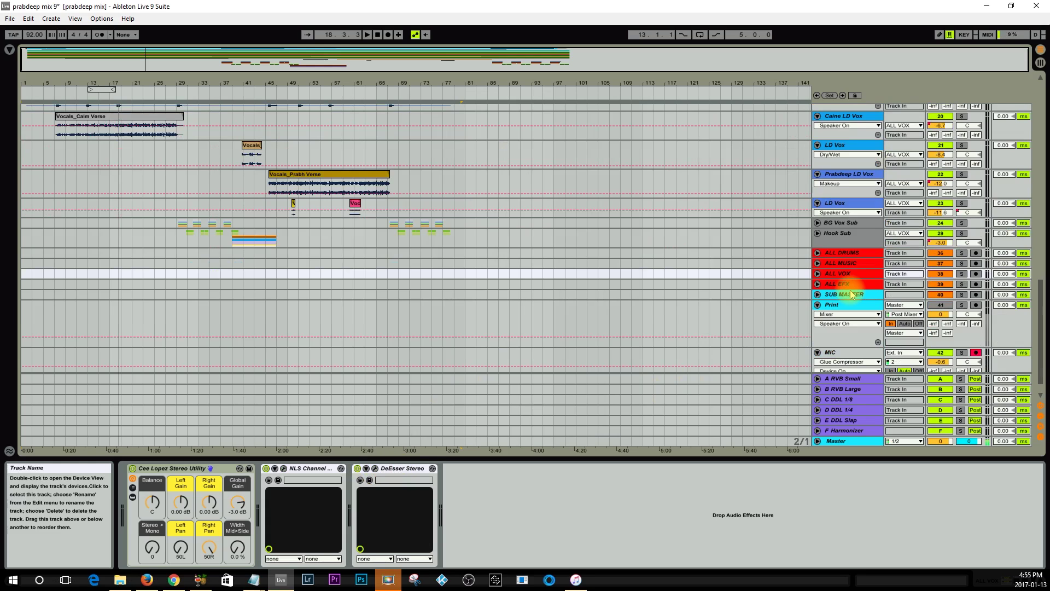
{"action": "left_click", "coordinate": [848, 295]}
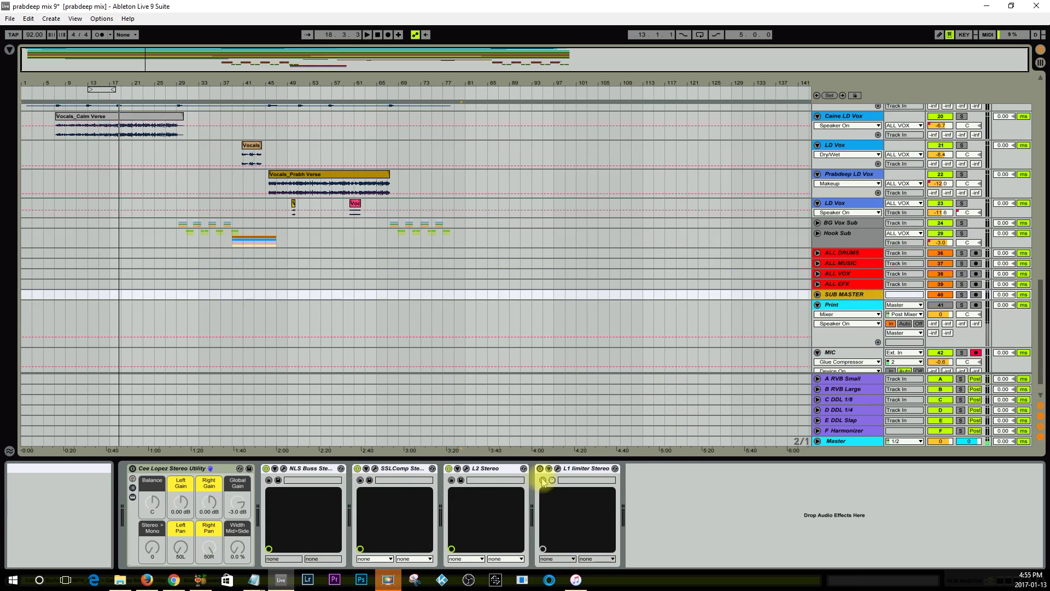
{"action": "left_click", "coordinate": [284, 469]}
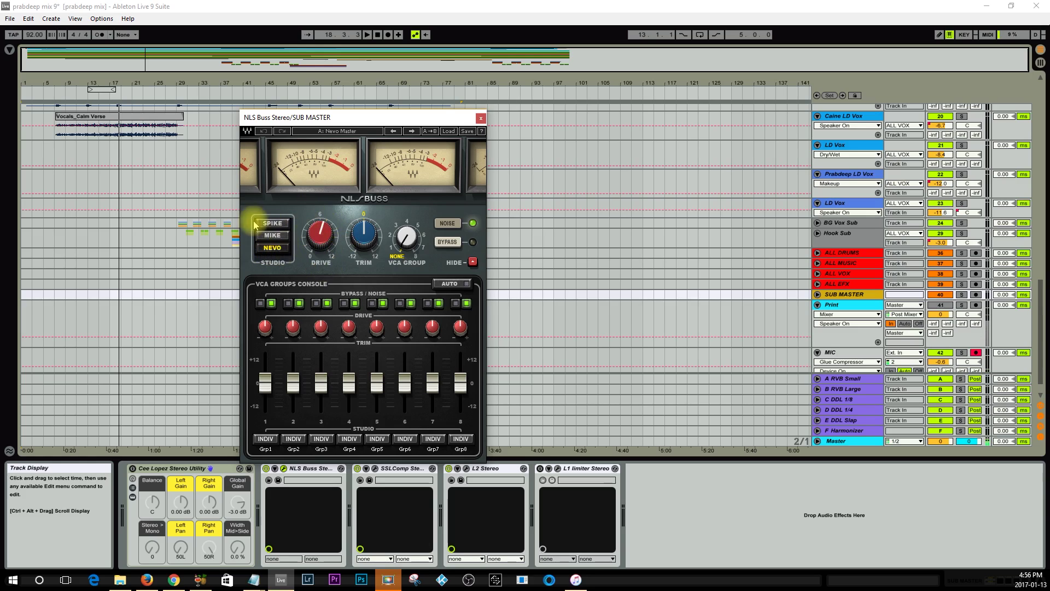
Step: Play from bar 7 and audition the Spike and Mike models on the SUB MASTER NLS Buss
{"action": "scroll", "coordinate": [164, 192], "scroll_direction": "up", "scroll_amount": 5}
{"action": "left_click", "coordinate": [55, 90]}
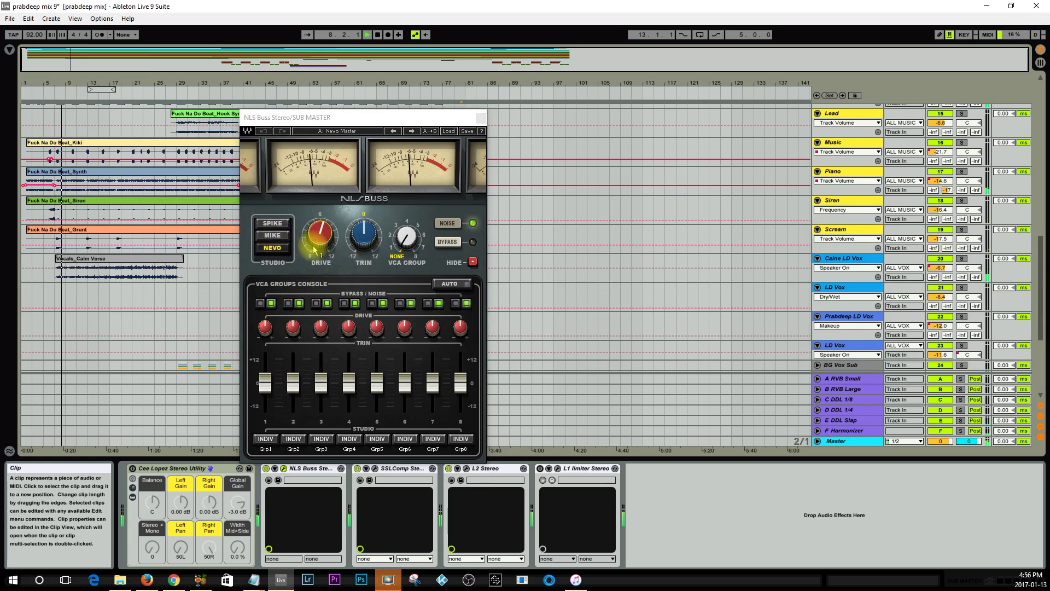
{"action": "left_click", "coordinate": [276, 224]}
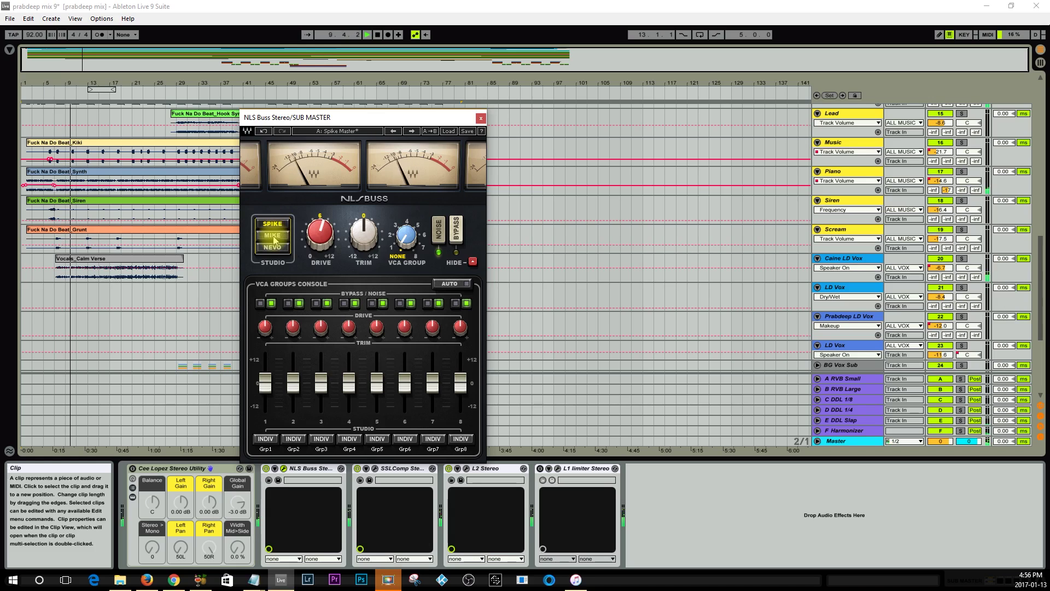
{"action": "left_click", "coordinate": [274, 239]}
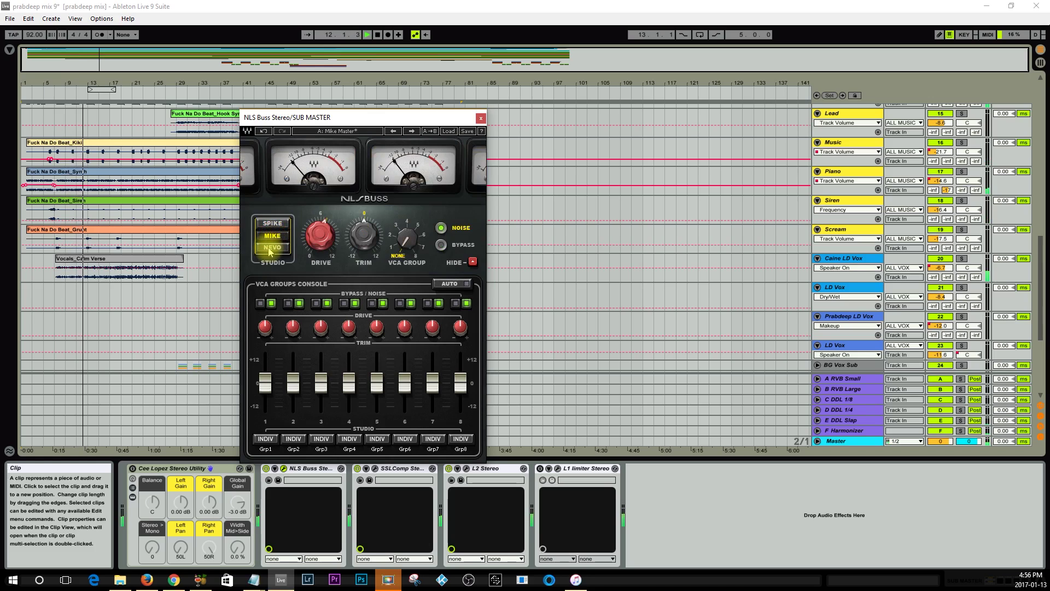
Step: Keep the Nevo model, raise its drive, and lower the Grp1 trim to about -10.5
{"action": "left_click", "coordinate": [270, 248]}
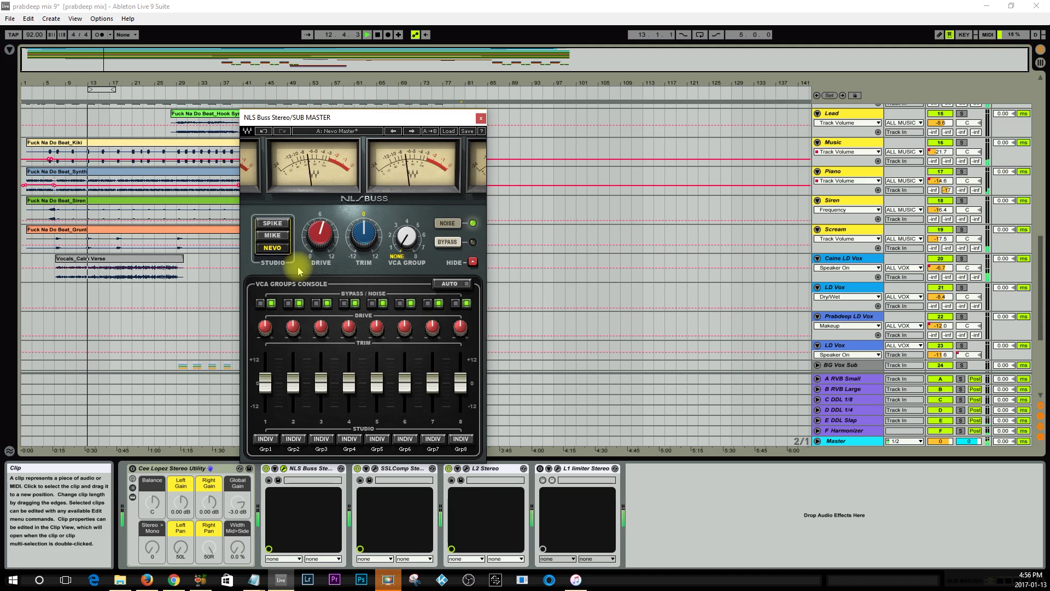
{"action": "mouse_move", "coordinate": [318, 244]}
{"action": "left_mouse_down"}
{"action": "mouse_move", "coordinate": [318, 227]}
{"action": "mouse_move", "coordinate": [318, 267]}
{"action": "mouse_move", "coordinate": [318, 248]}
{"action": "left_mouse_up"}
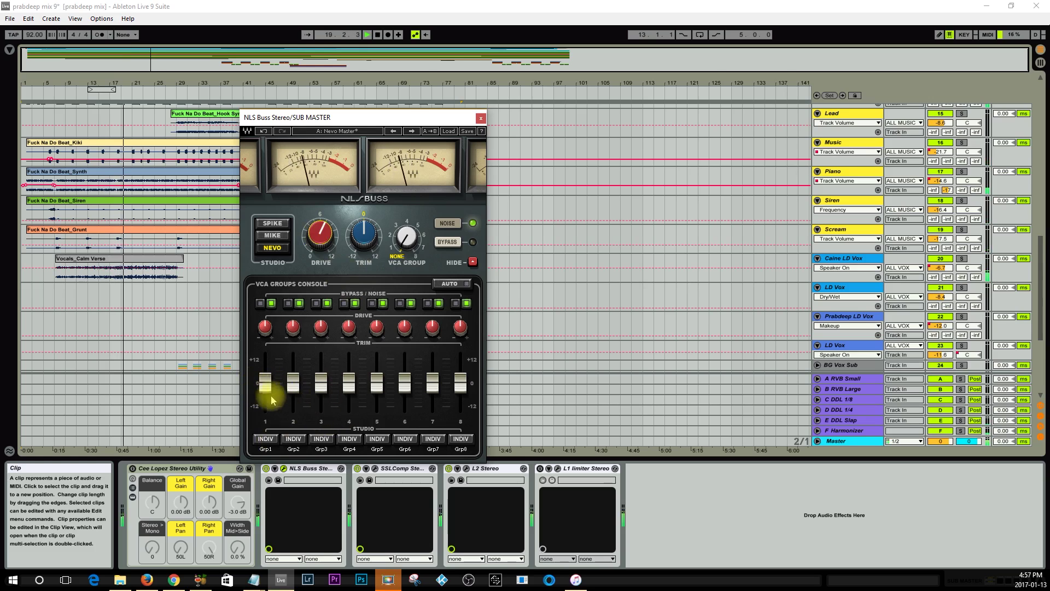
{"action": "left_click_drag", "start_coordinate": [272, 399], "coordinate": [265, 406]}
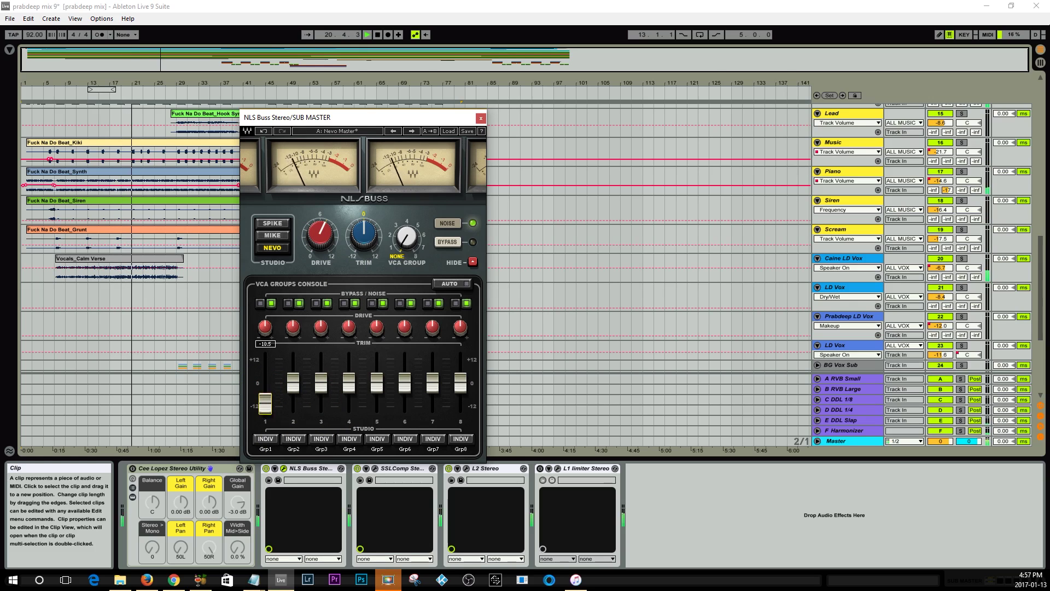